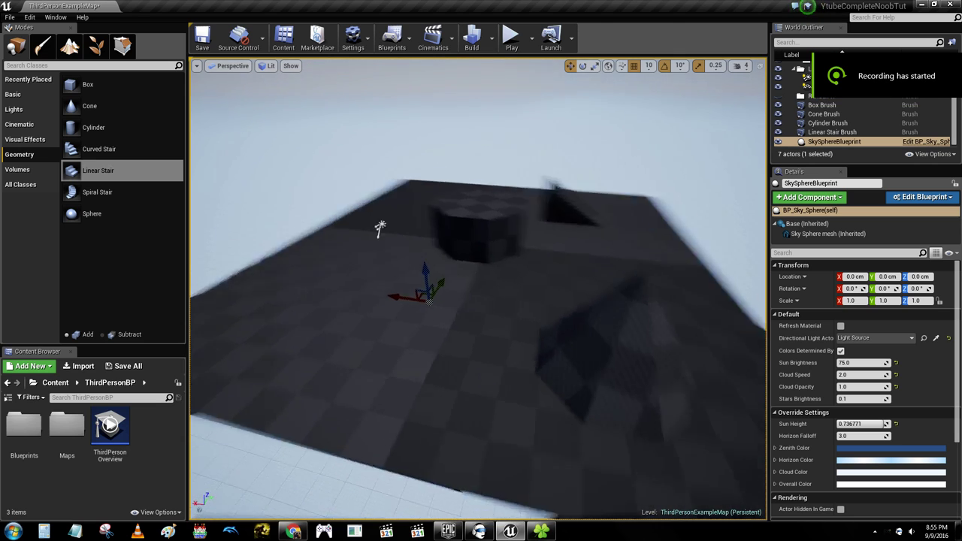
- Delete the cone, cylinder and linear stair brushes standing on the floor slab
key(a)
key(w)
key(d)
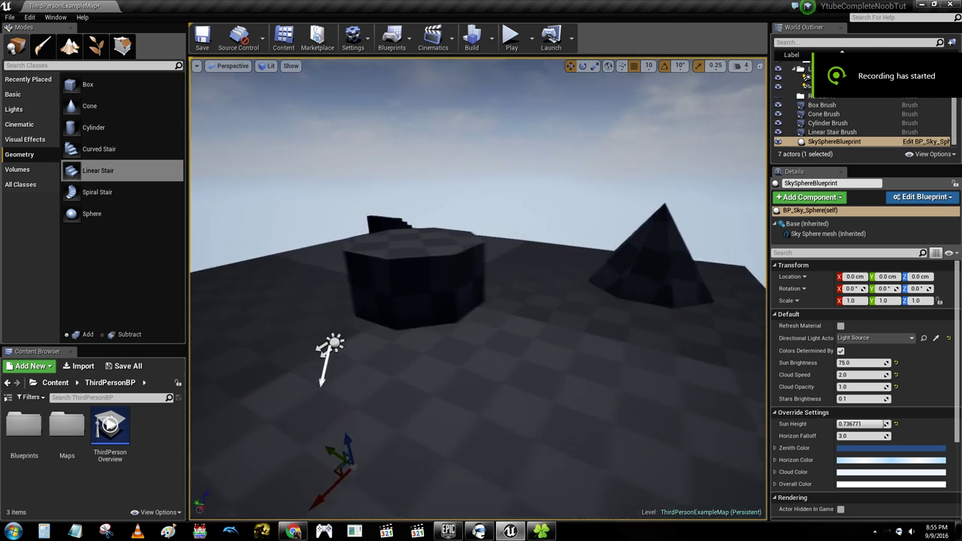
key(s)
key(w)
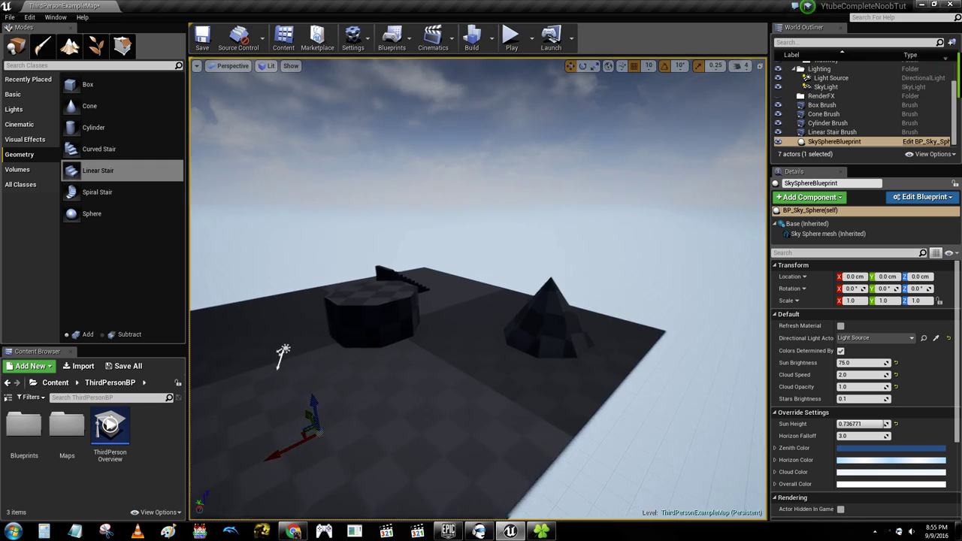
right_drag(516, 170, 608, 290)
click(620, 314)
key(Delete)
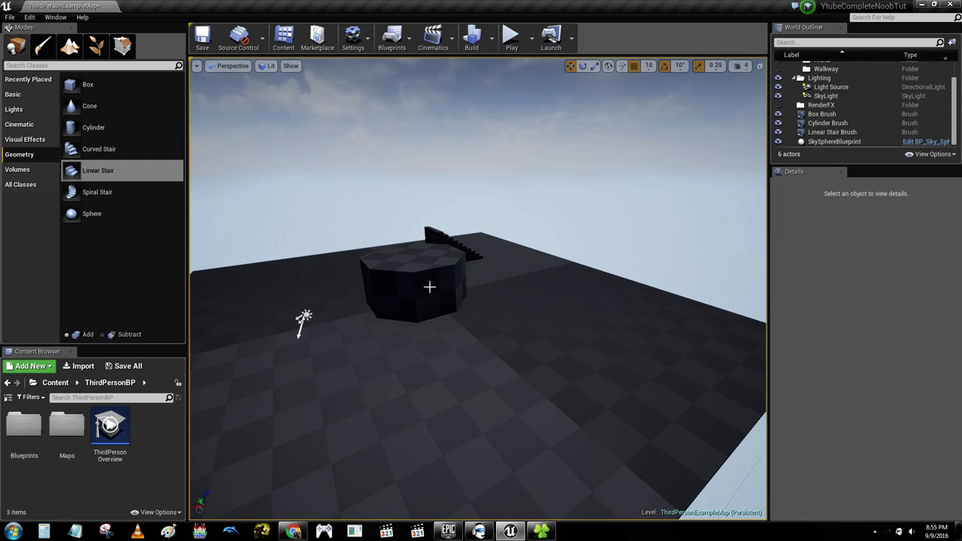
click(433, 271)
key(Delete)
click(446, 253)
key(Delete)
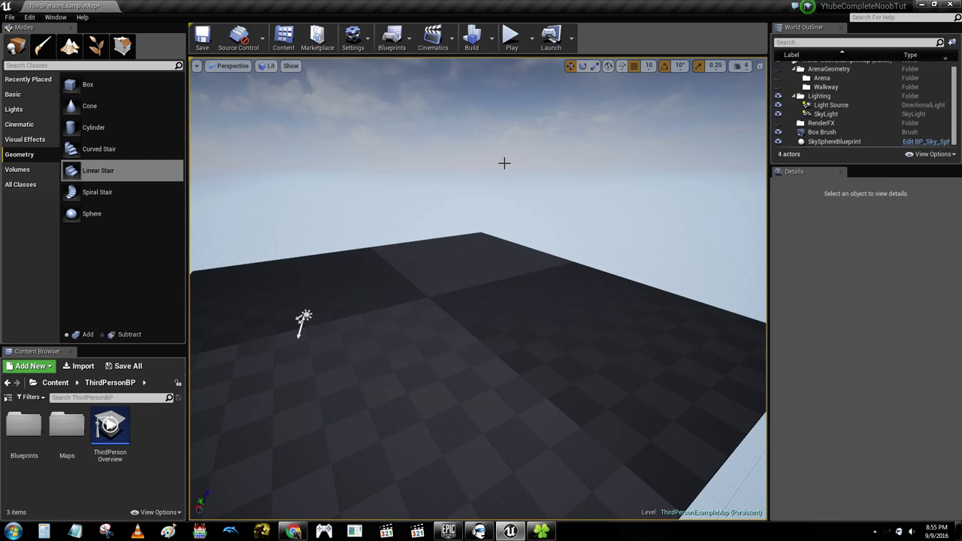
- Place an additive Box brush near the middle of the floor slab
click(504, 164)
key(s)
right_drag(504, 164, 483, 156)
key(d)
right_click(483, 159)
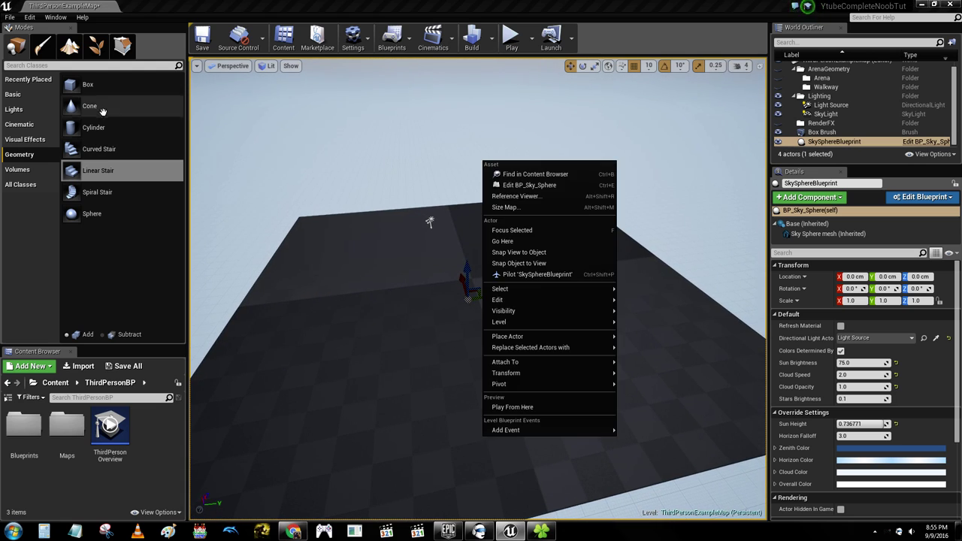
click(101, 111)
click(106, 91)
mouse_move(108, 95)
mouse_down()
mouse_move(480, 280)
mouse_move(538, 281)
mouse_up()
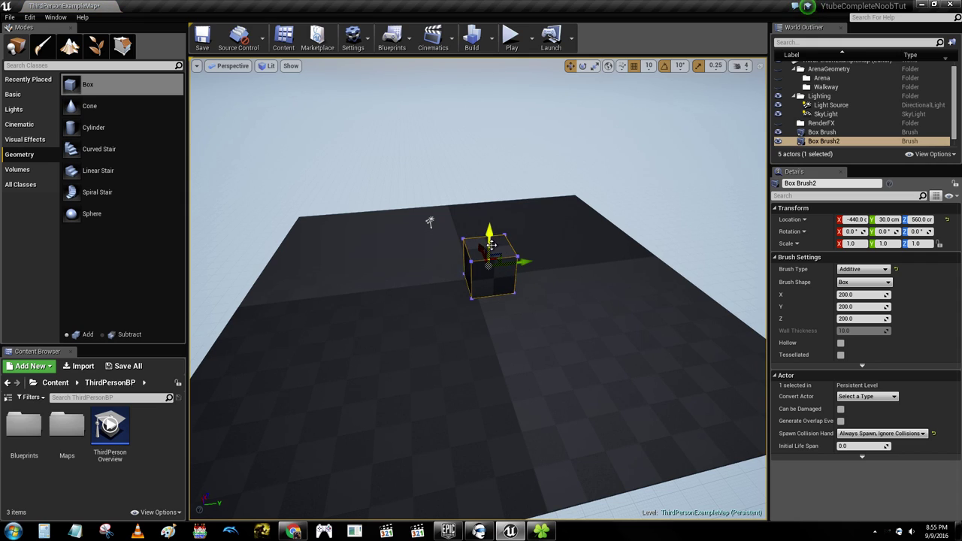
- Scale the placed box uniformly to 3.0 on all axes
click(594, 66)
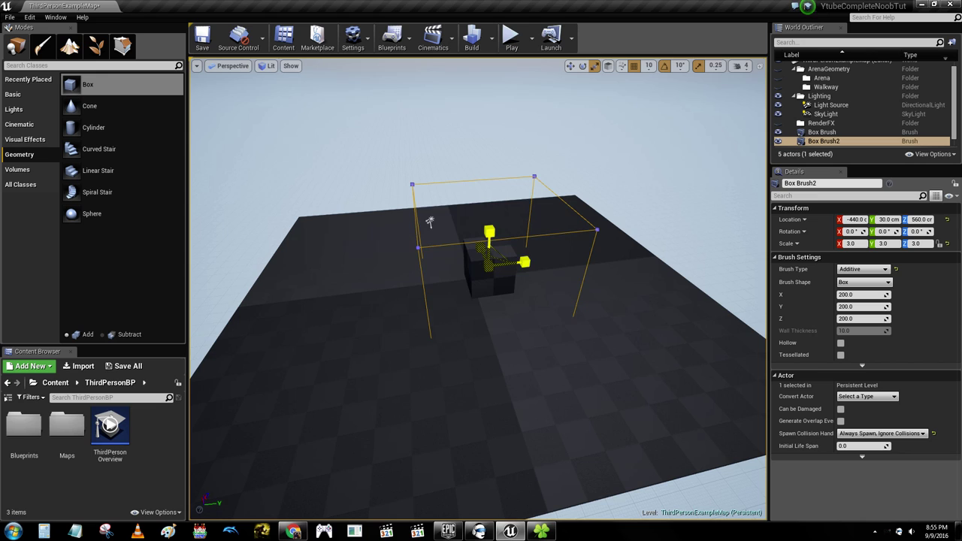
drag(553, 253, 555, 252)
right_drag(659, 232, 654, 207)
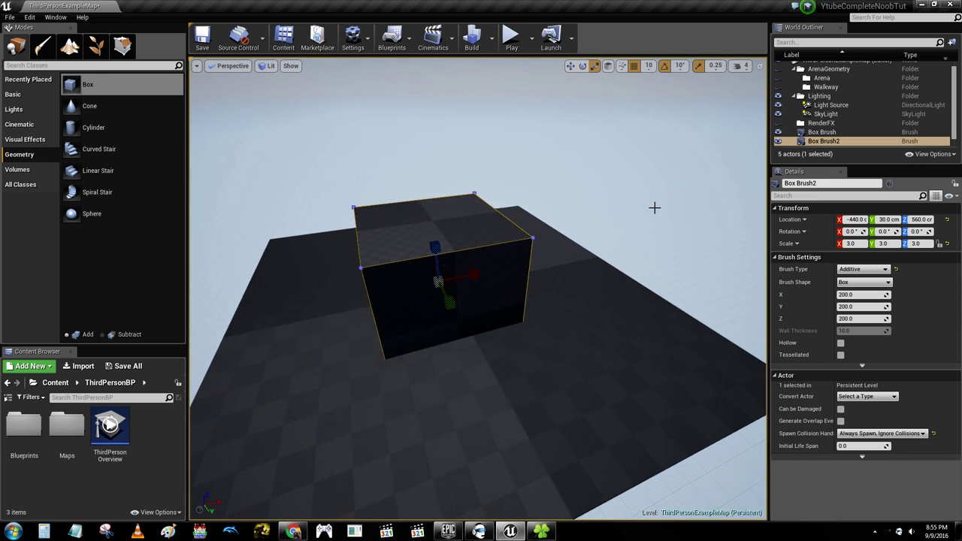
- Delete the enlarged box from the floor slab
click(464, 227)
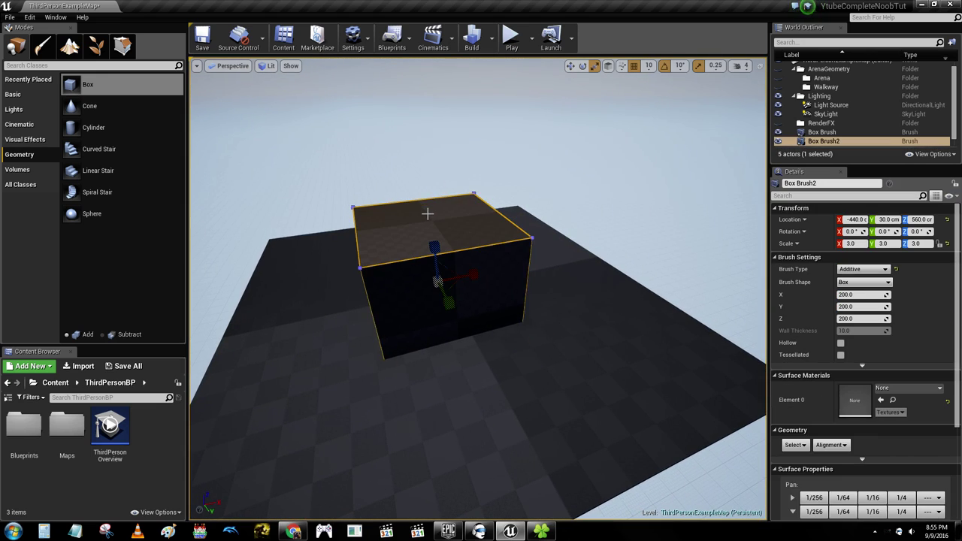
key(Delete)
right_drag(357, 163, 357, 177)
key(s)
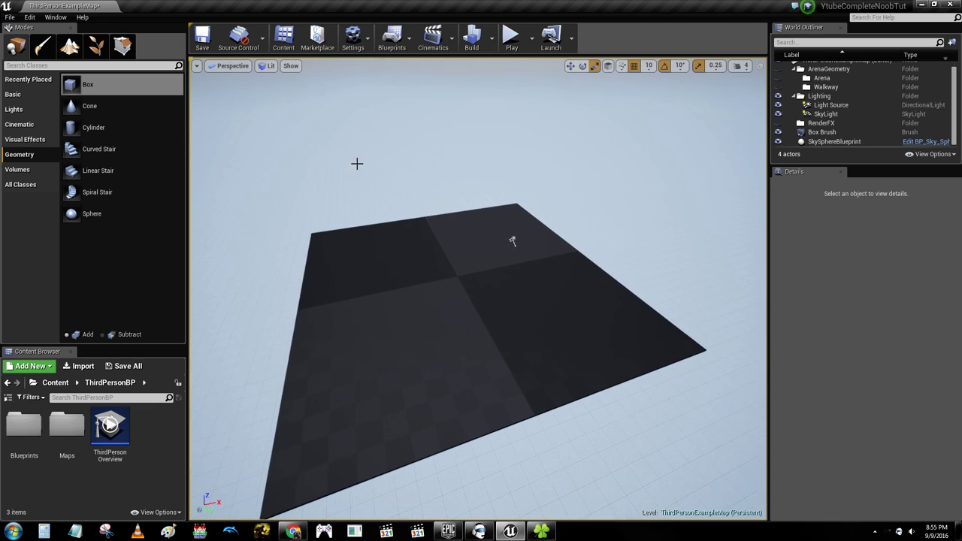
- Duplicate the floor slab straight upward to a Z location of about 570 cm
click(571, 71)
scroll(512, 241, up, 3)
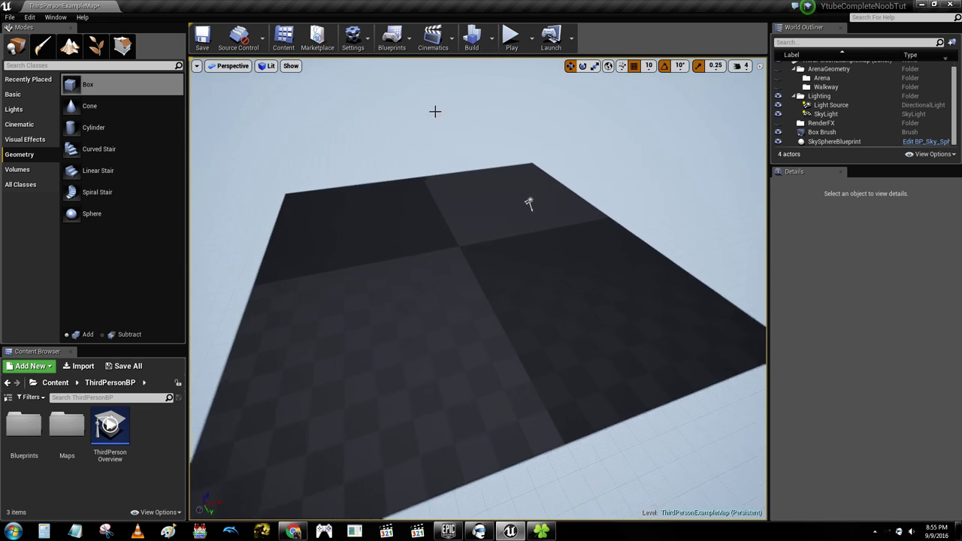
click(531, 199)
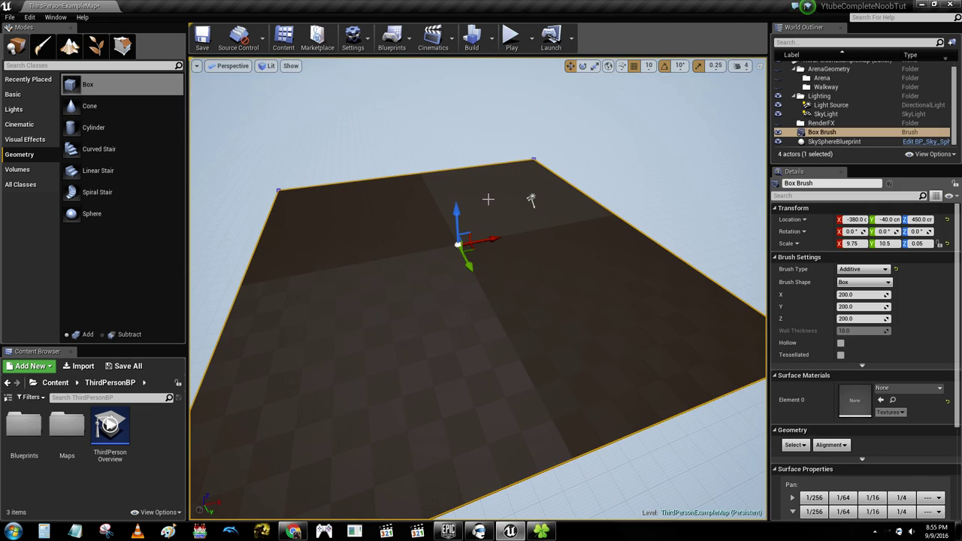
key(w)
right_drag(668, 372, 665, 352)
key(s)
right_drag(569, 163, 576, 167)
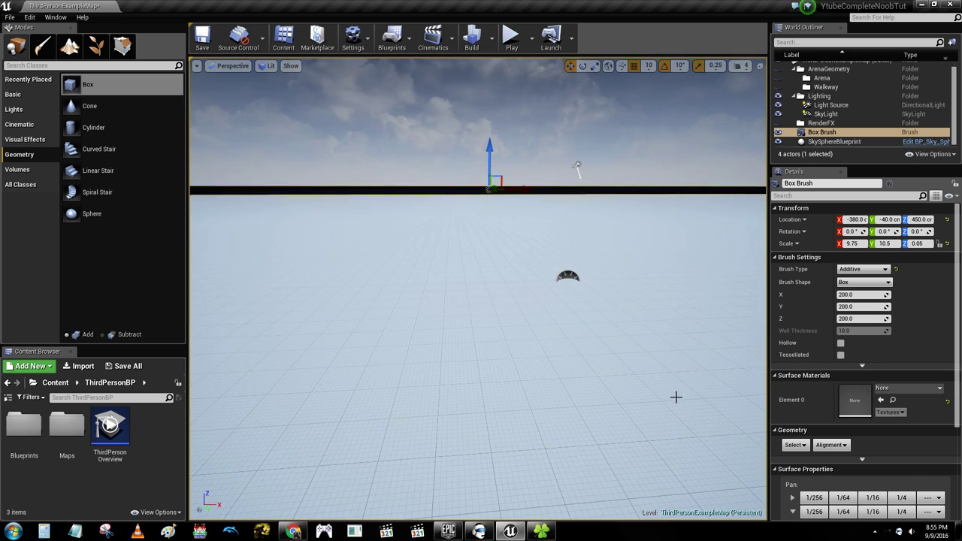
right_drag(676, 396, 667, 387)
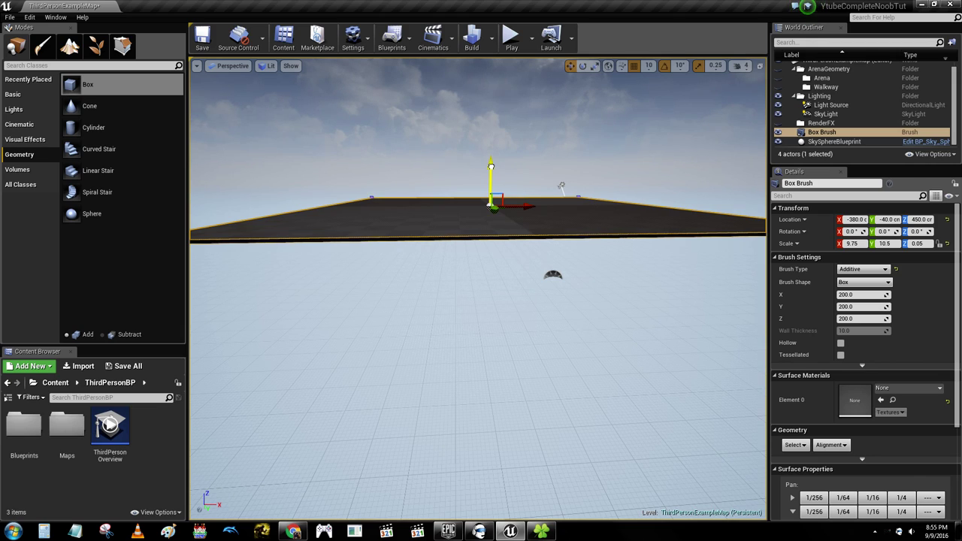
alt+drag(491, 165, 489, 146)
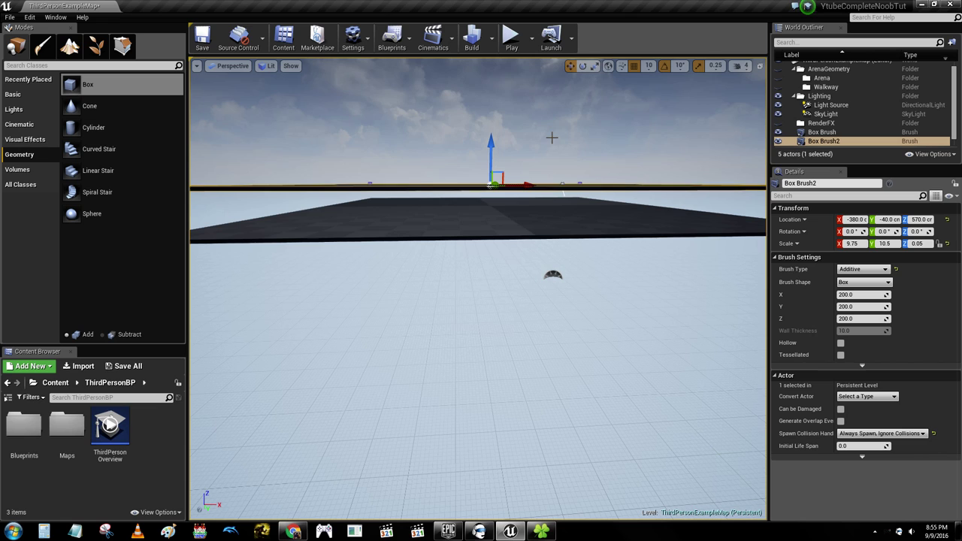
- Duplicate the raised slab upward to a Z location of about 920 cm
right_drag(555, 135, 584, 159)
mouse_move(505, 158)
right_down()
mouse_move(562, 159)
mouse_move(505, 158)
right_up()
alt+drag(485, 173, 483, 103)
mouse_move(511, 180)
right_down()
mouse_move(526, 247)
mouse_move(518, 151)
mouse_move(549, 177)
mouse_move(550, 218)
mouse_move(545, 156)
right_up()
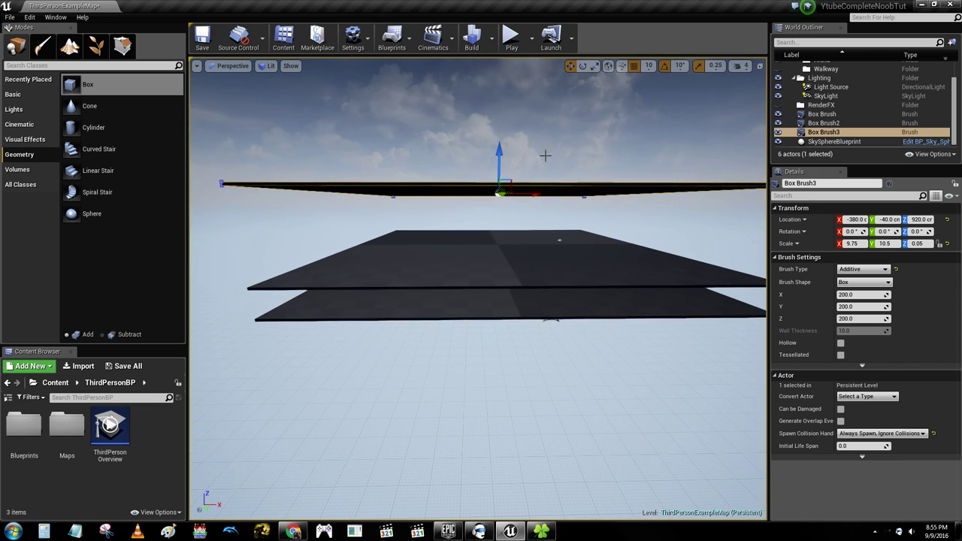
- Duplicate the topmost slab downward so the copy sits between it and the slab below
click(544, 155)
click(512, 192)
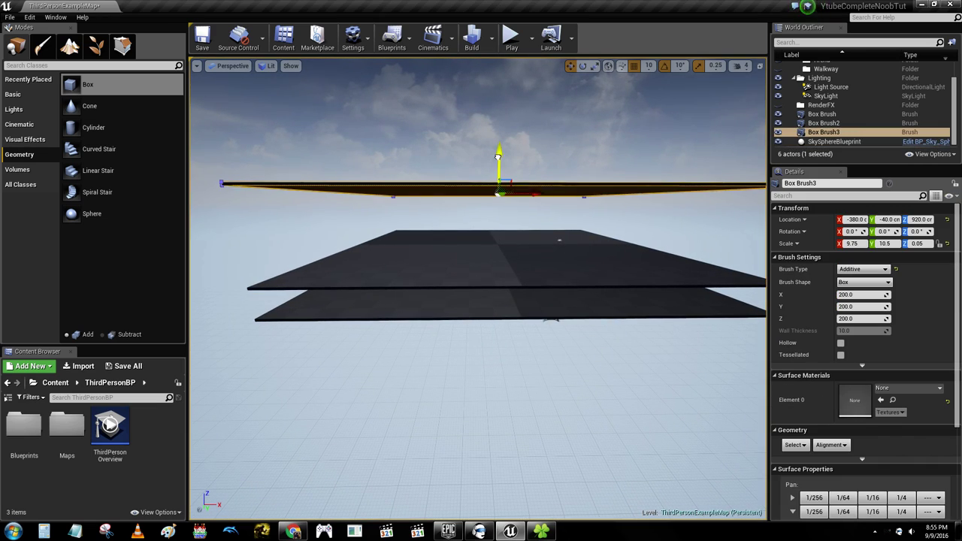
alt+drag(497, 155, 497, 181)
click(506, 180)
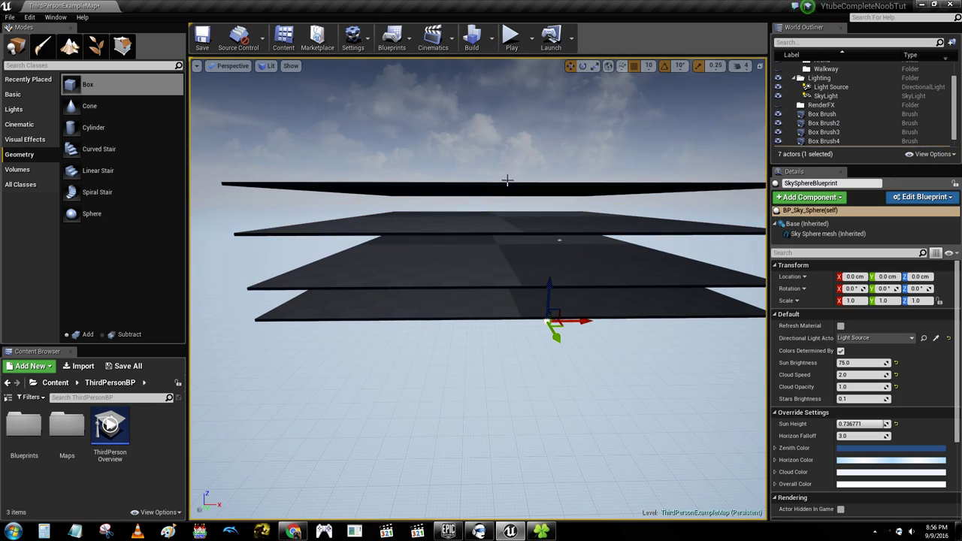
- Duplicate the topmost slab once more and lower the copy to a Z location of about 700 cm
click(501, 197)
alt+drag(501, 197, 512, 169)
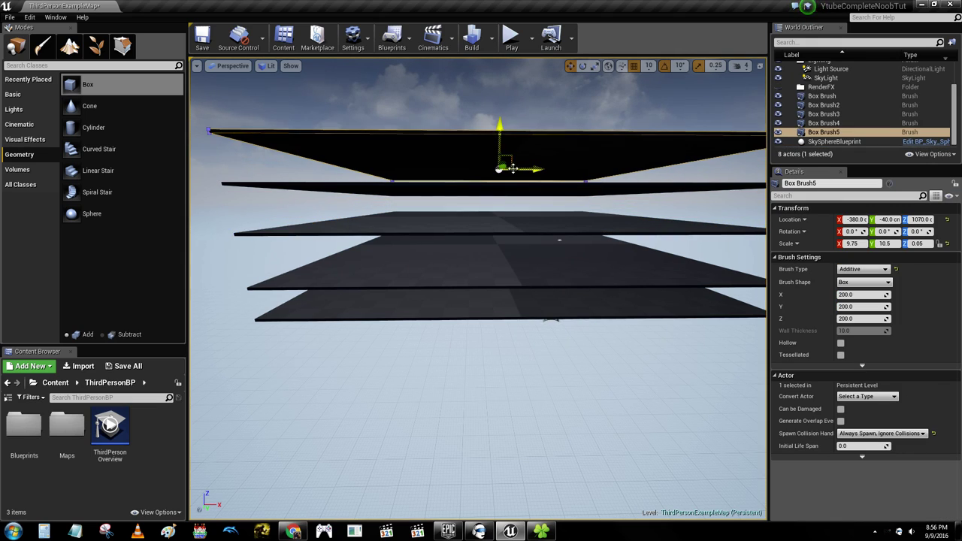
drag(502, 129, 501, 188)
mouse_move(502, 189)
right_down()
mouse_move(502, 198)
mouse_move(494, 160)
right_up()
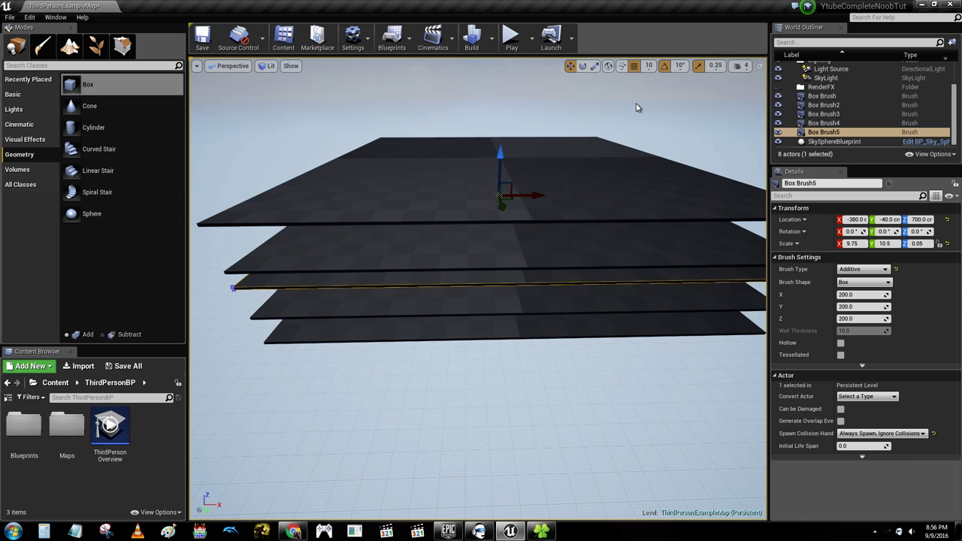
- Delete the three uppermost slabs of the stack
scroll(644, 122, up, 3)
mouse_move(610, 122)
right_down()
mouse_move(616, 180)
mouse_move(610, 132)
right_up()
scroll(610, 129, down, 4)
click(608, 135)
click(566, 168)
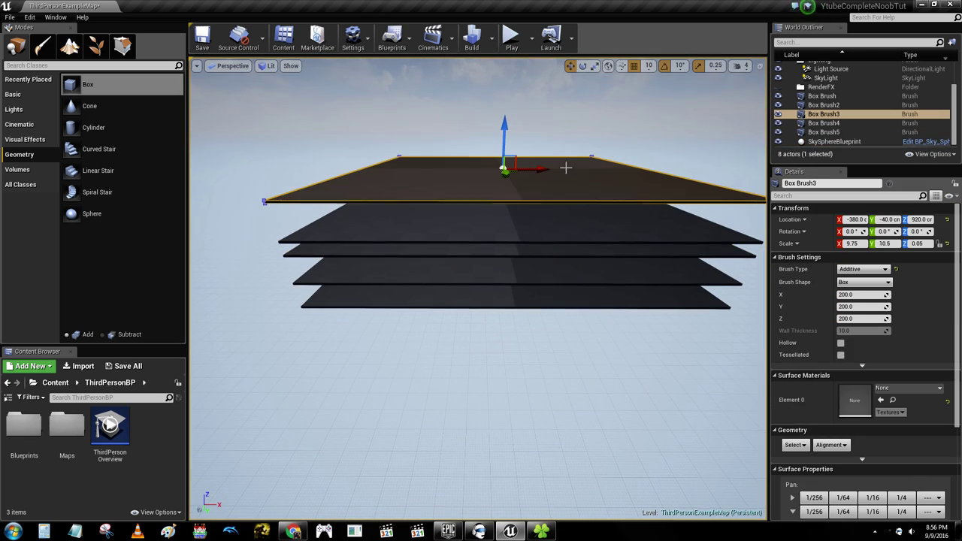
key(Delete)
click(550, 225)
key(Delete)
click(545, 250)
key(Delete)
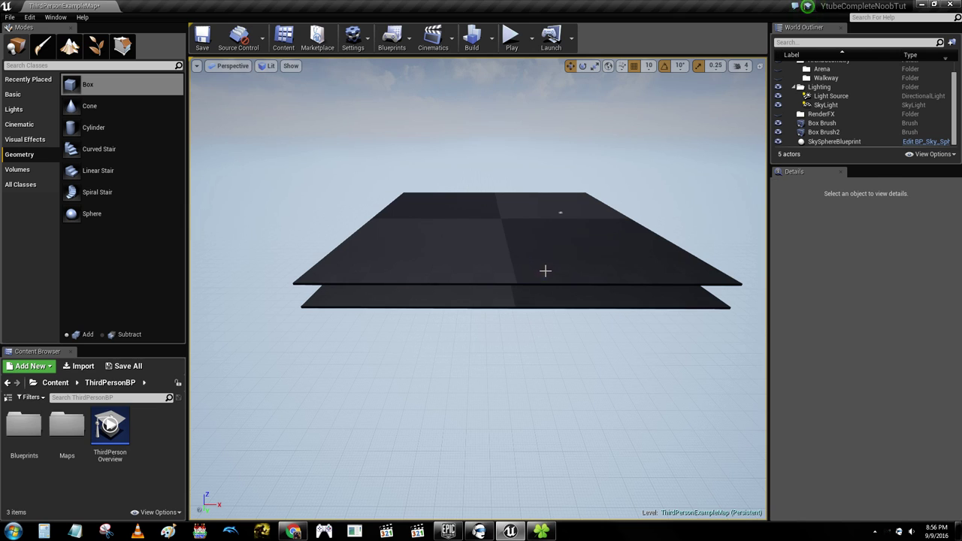
- Rotate the upper of the two slabs by 90° so it stands vertically as a wall across the floor
click(545, 271)
click(642, 159)
key(a)
mouse_move(642, 159)
right_down()
mouse_move(706, 174)
mouse_move(758, 166)
mouse_move(629, 163)
mouse_move(594, 140)
right_up()
key(w)
click(578, 193)
key(d)
click(582, 68)
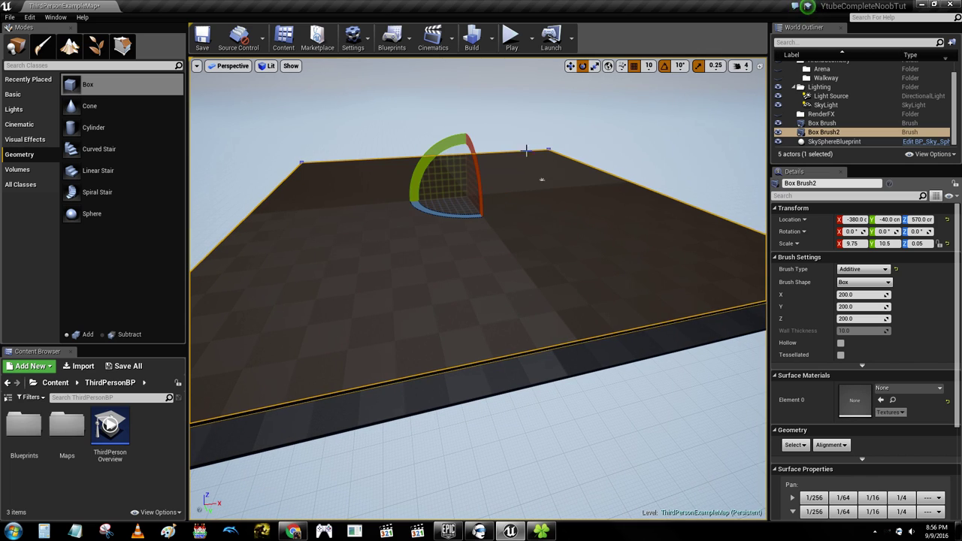
mouse_move(434, 158)
mouse_down()
mouse_move(478, 248)
mouse_move(467, 249)
mouse_up()
right_drag(451, 196, 338, 150)
key(d)
key(s)
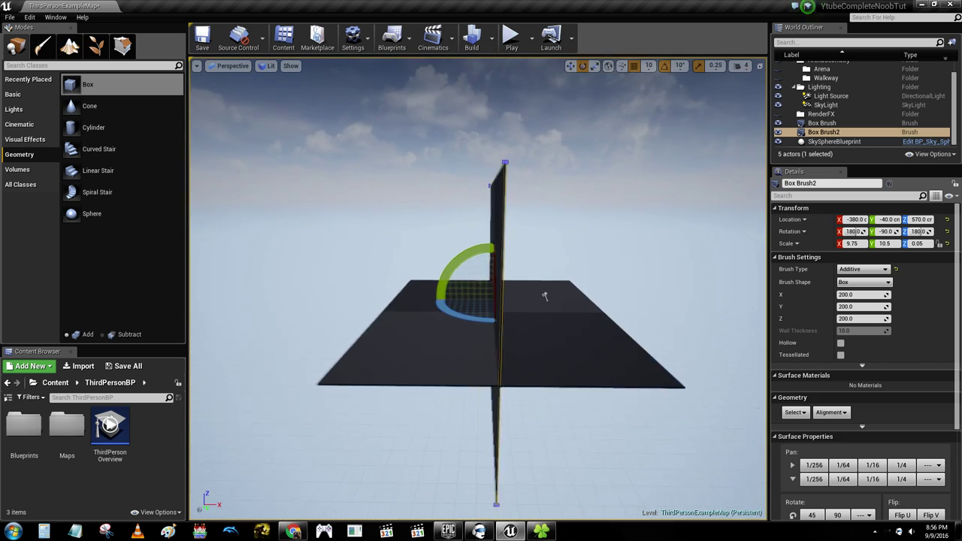
- Scale the upright slab to 3.25 in X and 4.5 in Y to make a smaller wall
key(a)
mouse_move(458, 239)
right_down()
mouse_move(535, 245)
mouse_move(498, 265)
right_up()
key(w)
click(521, 257)
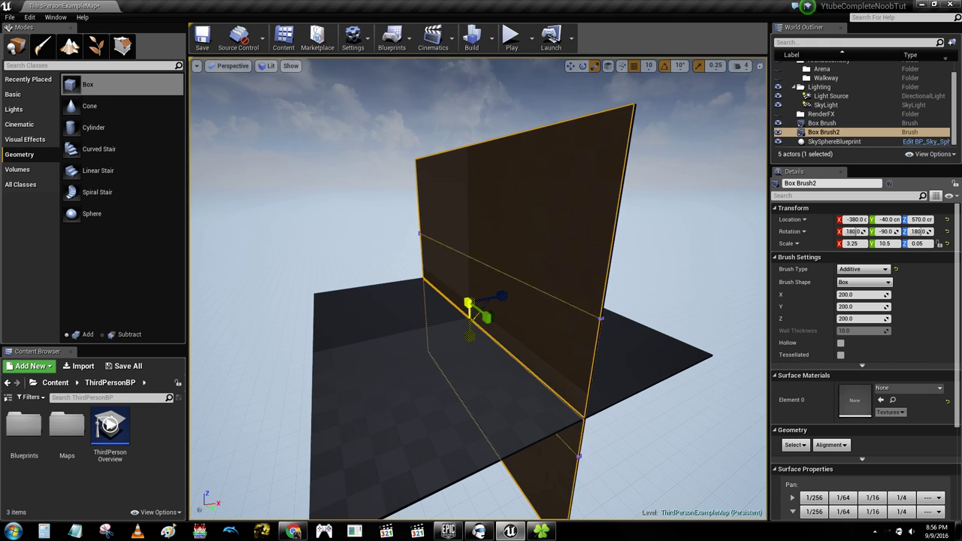
drag(470, 336, 460, 399)
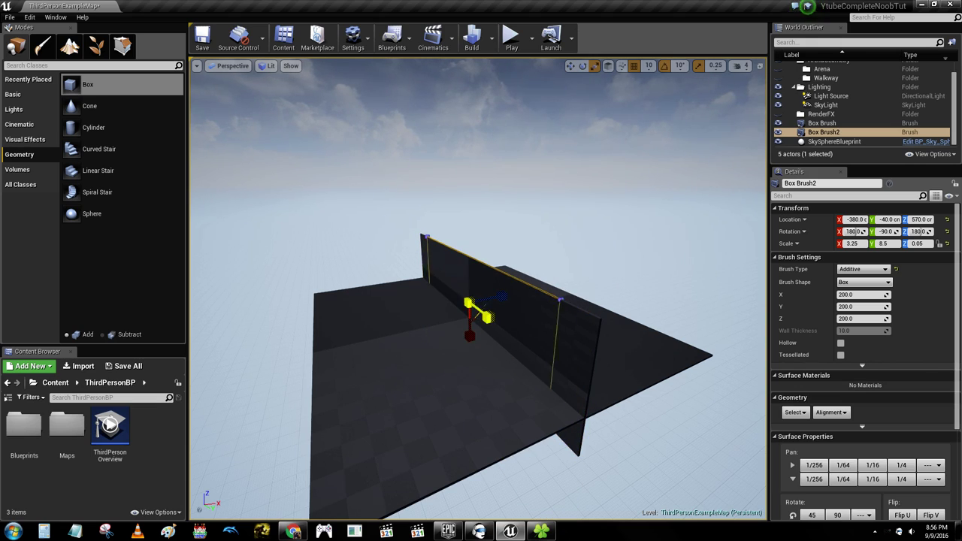
drag(661, 256, 670, 253)
mouse_move(669, 254)
right_down()
mouse_move(608, 257)
mouse_move(624, 259)
right_up()
- Raise the wall to a Z location of about 780 cm so its lower edge meets the floor
right_drag(758, 401, 626, 303)
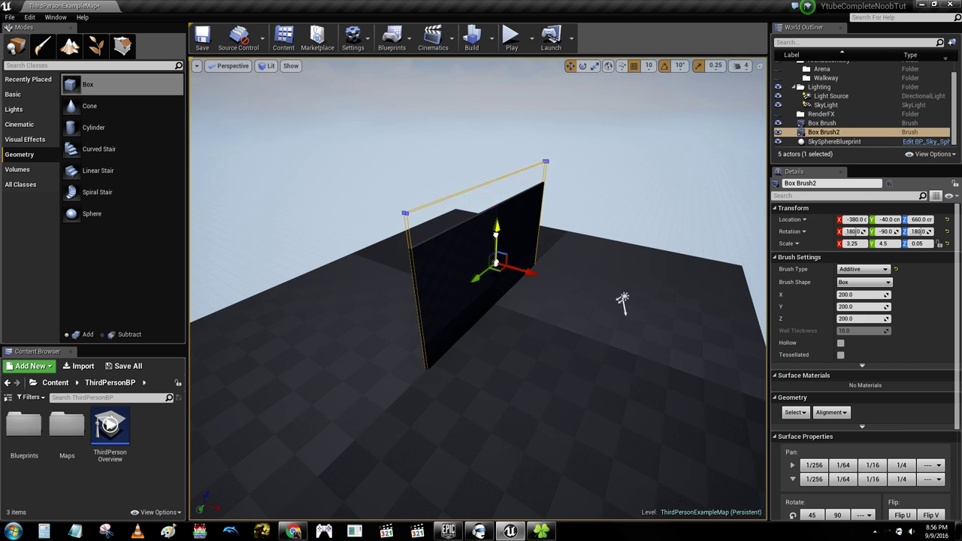
drag(499, 180, 500, 192)
right_drag(640, 174, 633, 171)
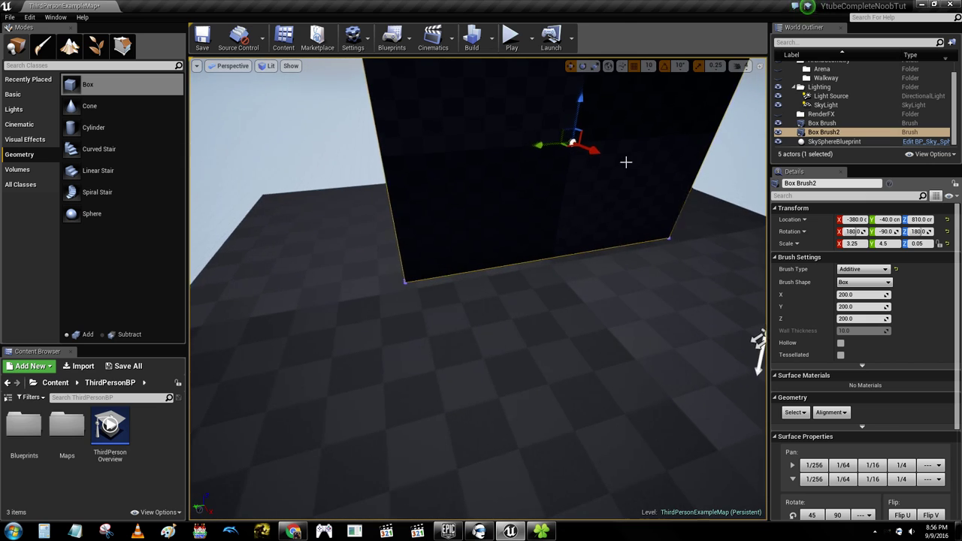
mouse_move(553, 117)
right_down()
mouse_move(639, 120)
mouse_move(713, 143)
mouse_move(740, 169)
right_up()
mouse_move(465, 180)
right_down()
mouse_move(215, 189)
mouse_move(451, 251)
mouse_move(661, 234)
mouse_move(654, 225)
mouse_move(676, 166)
mouse_move(588, 255)
mouse_move(682, 292)
mouse_move(717, 262)
mouse_move(617, 228)
mouse_move(635, 246)
right_up()
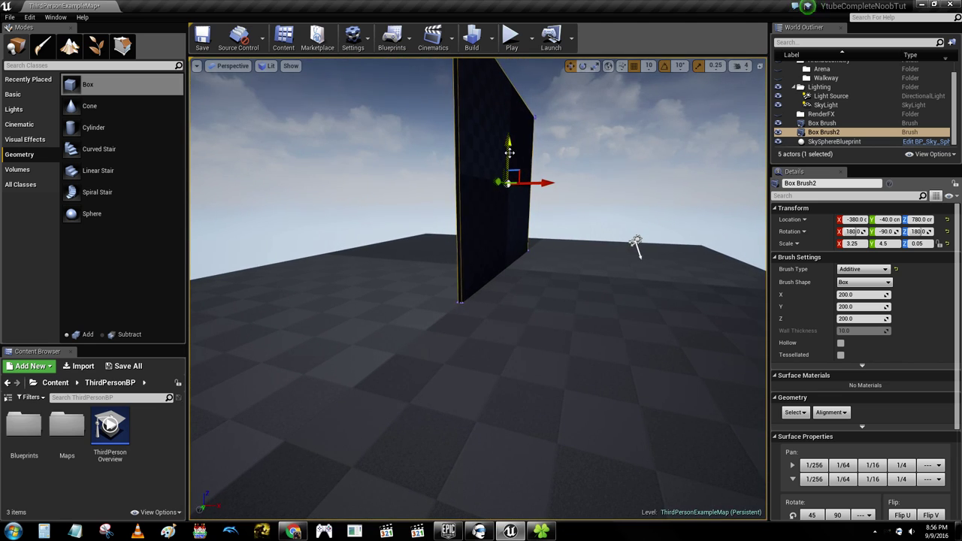
- Try raising the wall to a Z location of 880 cm and undo the move
click(483, 124)
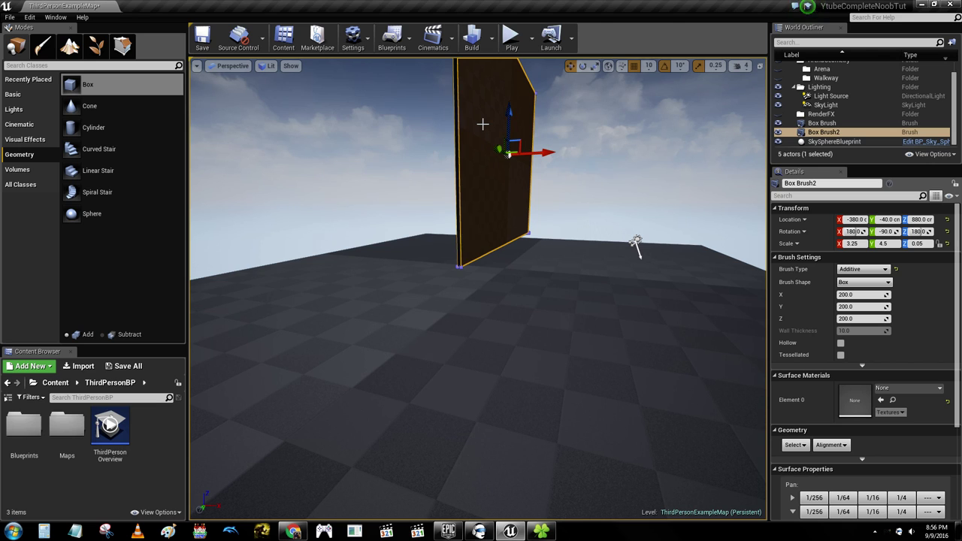
key(ctrl+z)
key(ctrl+z)
- Move the wall along the X axis toward the floor's edge, to an X location of about -920 cm
mouse_move(562, 263)
right_down()
mouse_move(563, 278)
mouse_move(574, 214)
mouse_move(529, 267)
mouse_move(496, 259)
mouse_move(616, 263)
mouse_move(676, 282)
mouse_move(871, 290)
right_up()
mouse_move(515, 406)
right_down()
mouse_move(683, 350)
mouse_move(567, 364)
right_up()
right_drag(460, 284, 736, 289)
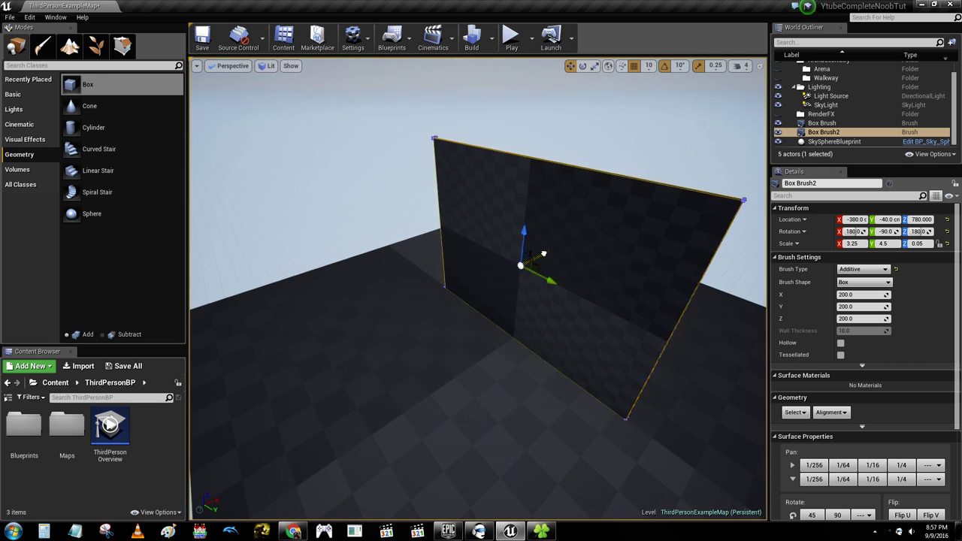
drag(543, 253, 331, 299)
right_drag(230, 348, 234, 368)
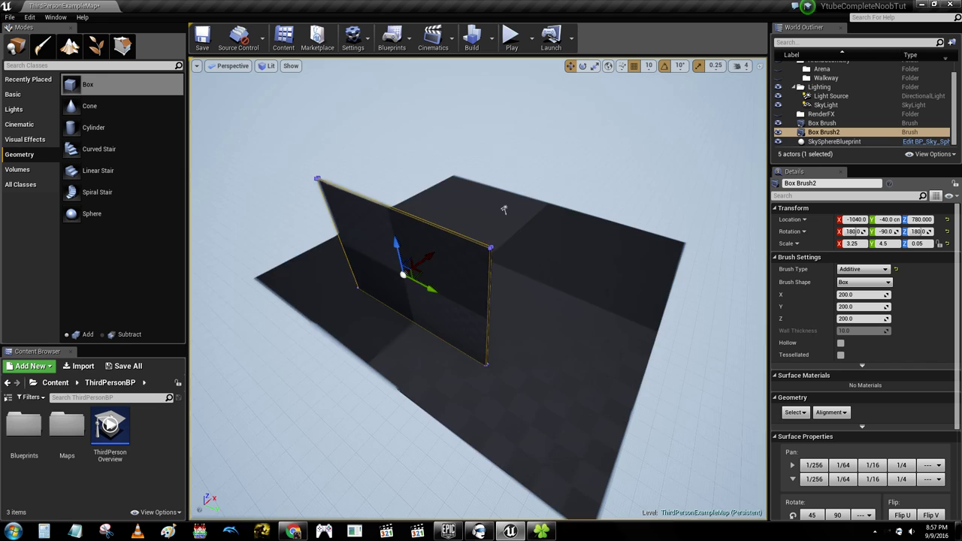
mouse_move(503, 209)
right_down()
mouse_move(622, 185)
mouse_move(615, 178)
right_up()
drag(385, 157, 409, 160)
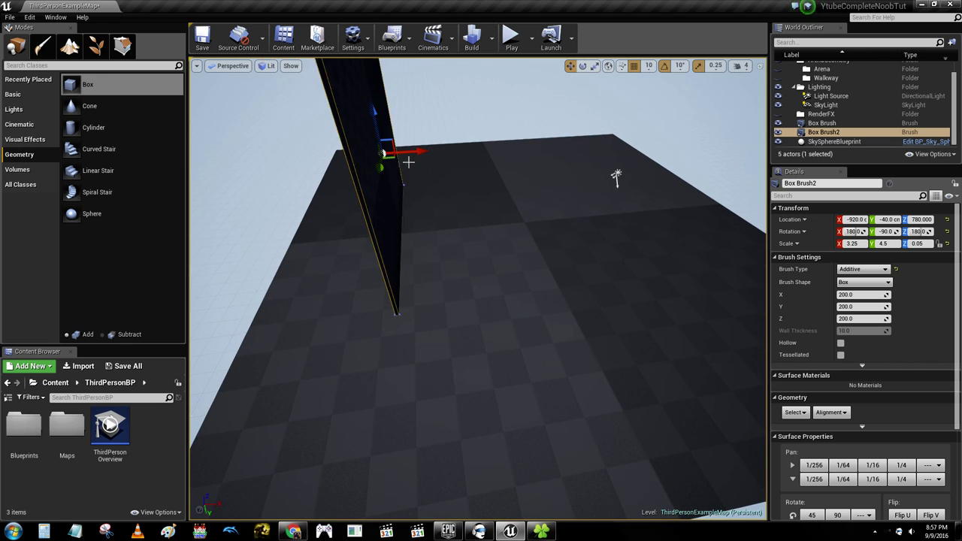
- Widen the wall to a Y scale of 5.75 and move it along Y to a location of 240 cm
right_drag(413, 186, 661, 199)
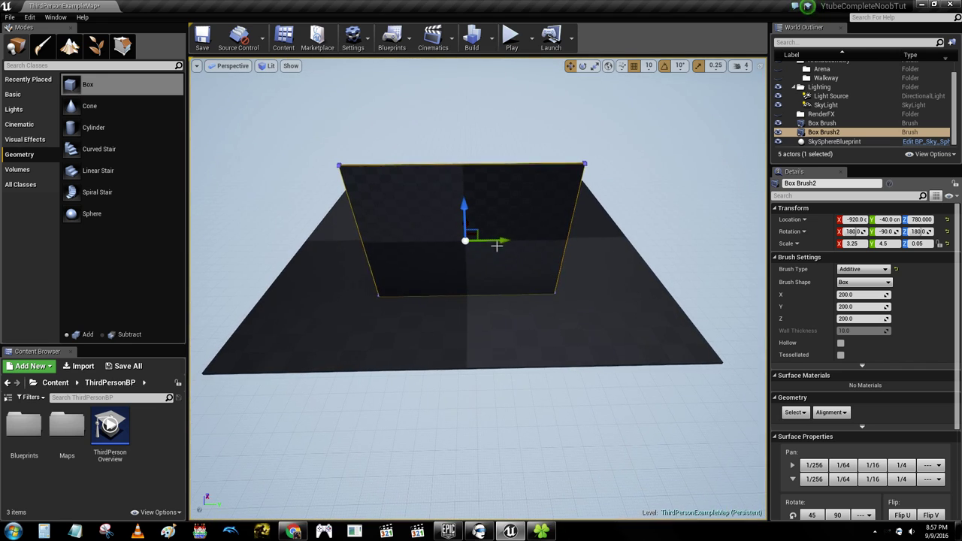
drag(500, 240, 553, 240)
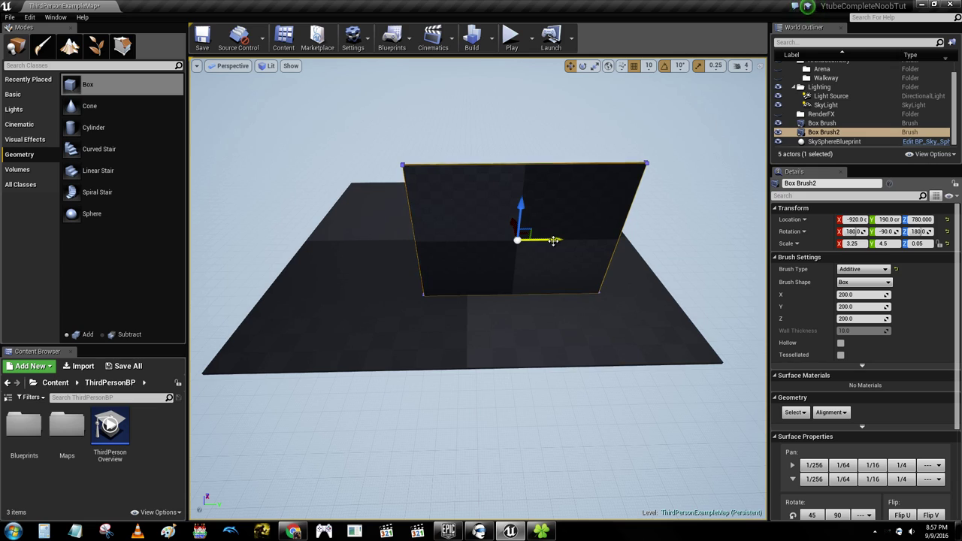
drag(554, 240, 553, 239)
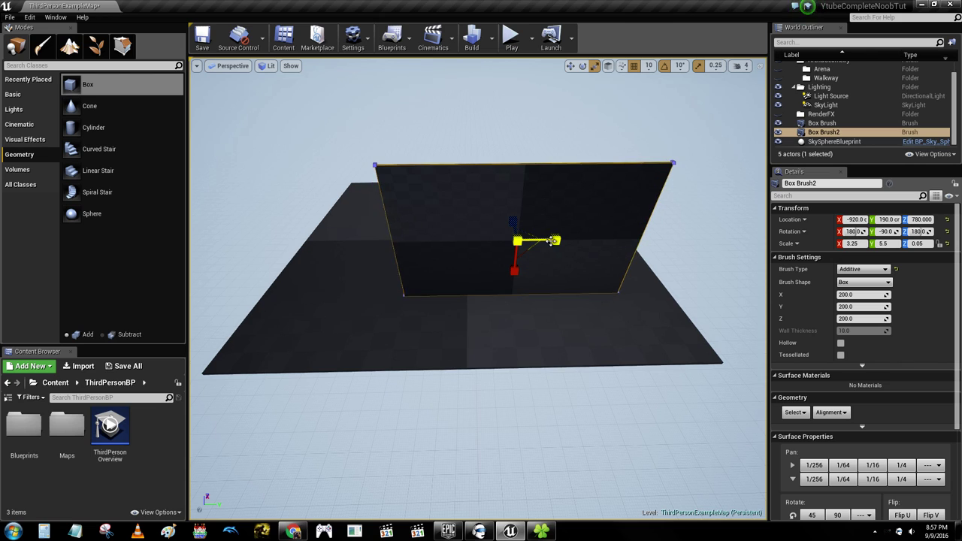
key(w)
right_drag(523, 223, 489, 223)
drag(501, 219, 514, 222)
click(284, 159)
- Duplicate the wall along the X axis to a location of 310 cm on the opposite side of the floor
right_drag(505, 215, 350, 216)
click(389, 180)
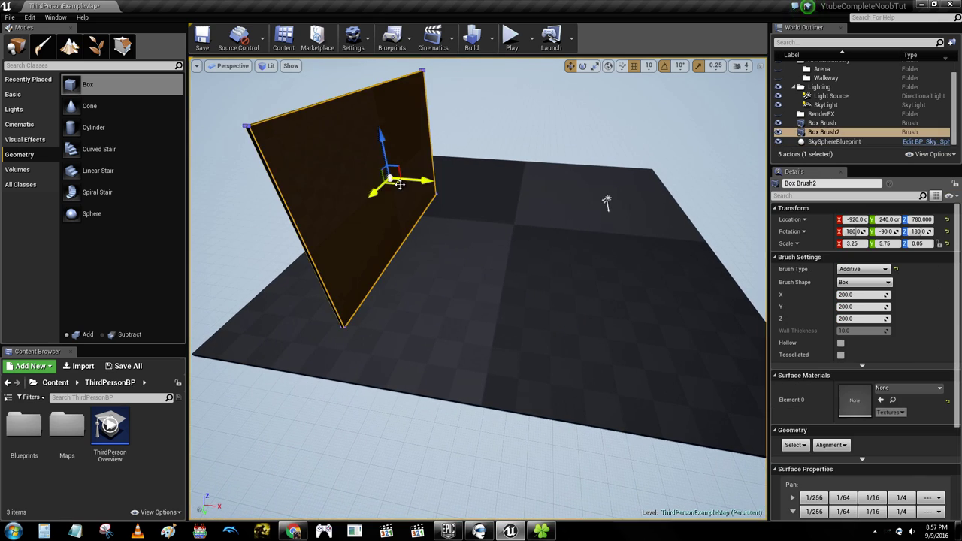
right_drag(512, 211, 508, 244)
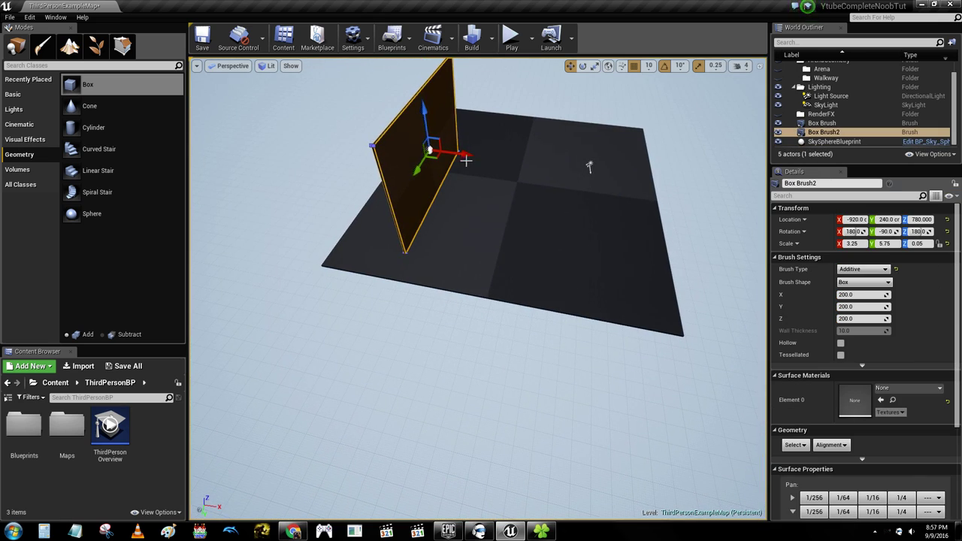
alt+drag(466, 155, 691, 199)
click(712, 225)
- Duplicate the new opposite wall along X to a location of -390 cm, between the two parallel walls
mouse_move(712, 225)
right_down()
mouse_move(368, 233)
mouse_move(305, 259)
right_up()
right_drag(565, 157, 564, 102)
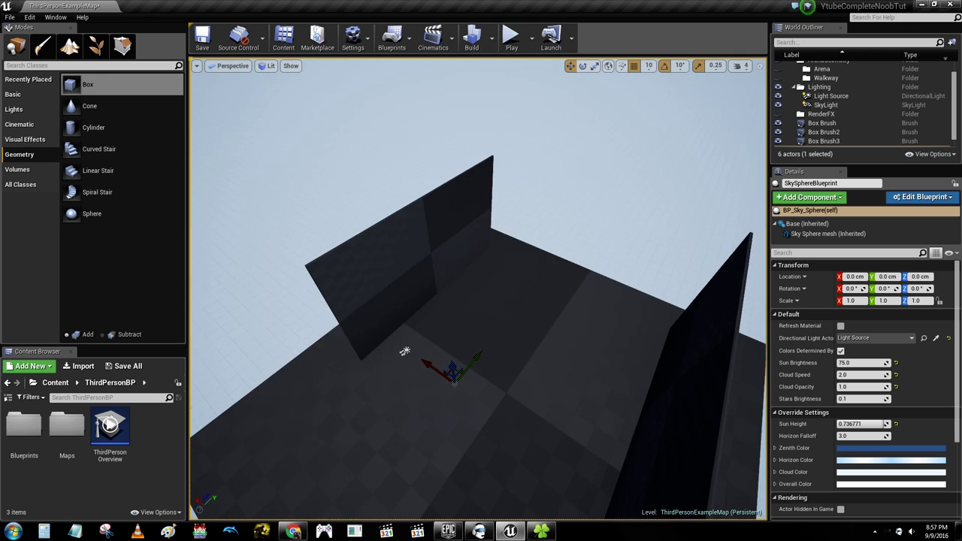
click(461, 230)
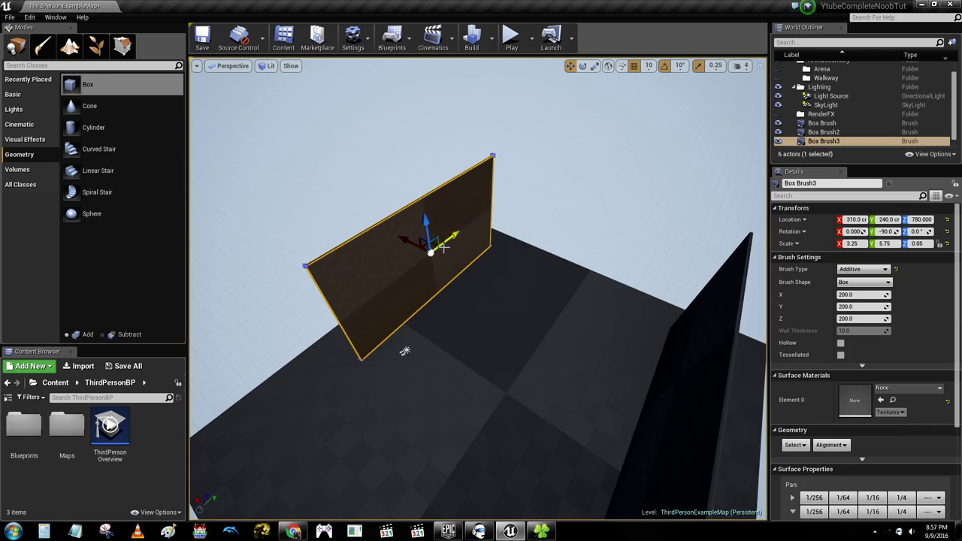
alt+drag(408, 241, 612, 273)
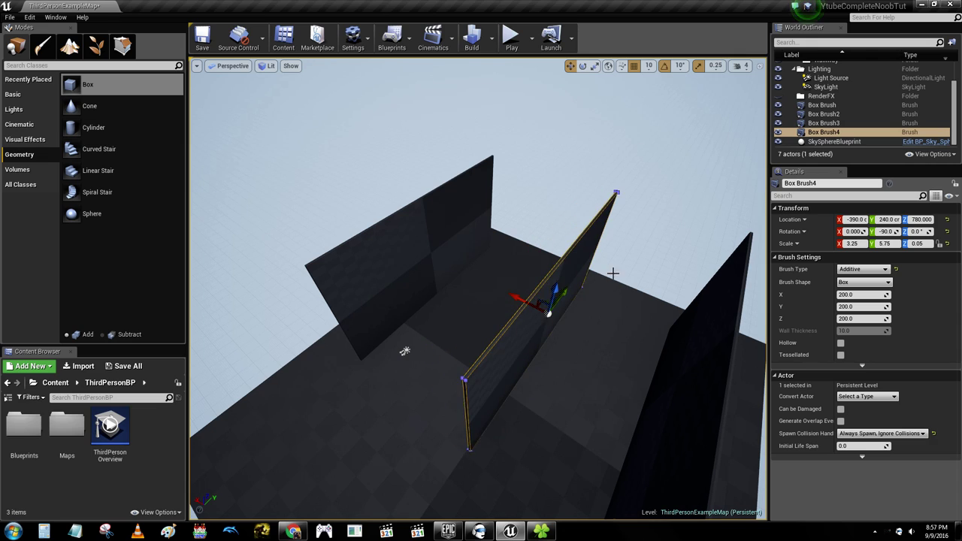
- Rotate the middle wall copy about the vertical axis until it stands perpendicular to the two side walls, undoing the first rotation attempt
click(644, 250)
mouse_move(433, 439)
mouse_down()
mouse_move(430, 447)
mouse_move(430, 436)
mouse_up()
key(ctrl+z)
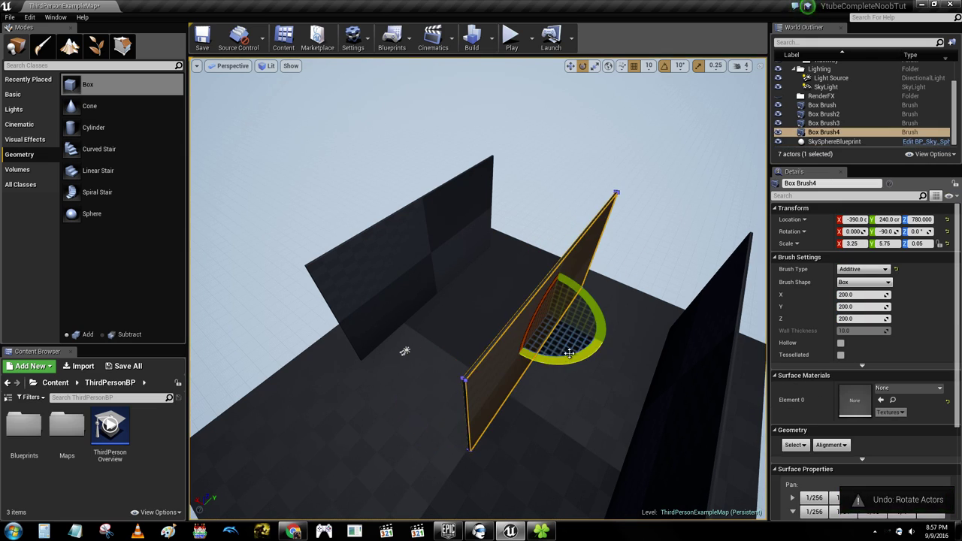
drag(568, 353, 544, 364)
click(511, 203)
- Move the rotated wall along Y to a location of 810 cm, at the ends of the side walls
right_drag(511, 203, 421, 218)
key(w)
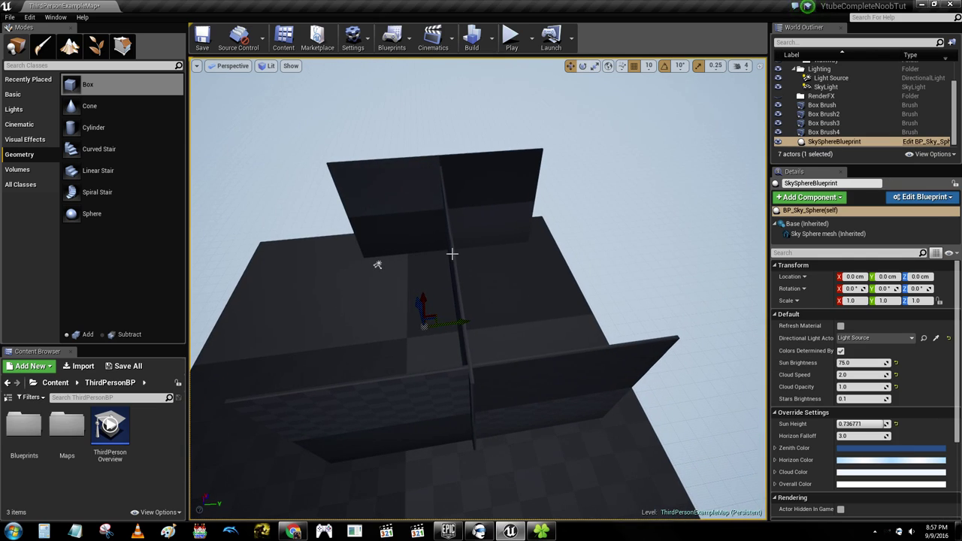
click(452, 255)
drag(569, 293, 608, 290)
mouse_move(607, 289)
right_down()
mouse_move(617, 346)
mouse_move(676, 316)
mouse_move(688, 263)
mouse_move(699, 278)
right_up()
right_drag(604, 352, 604, 351)
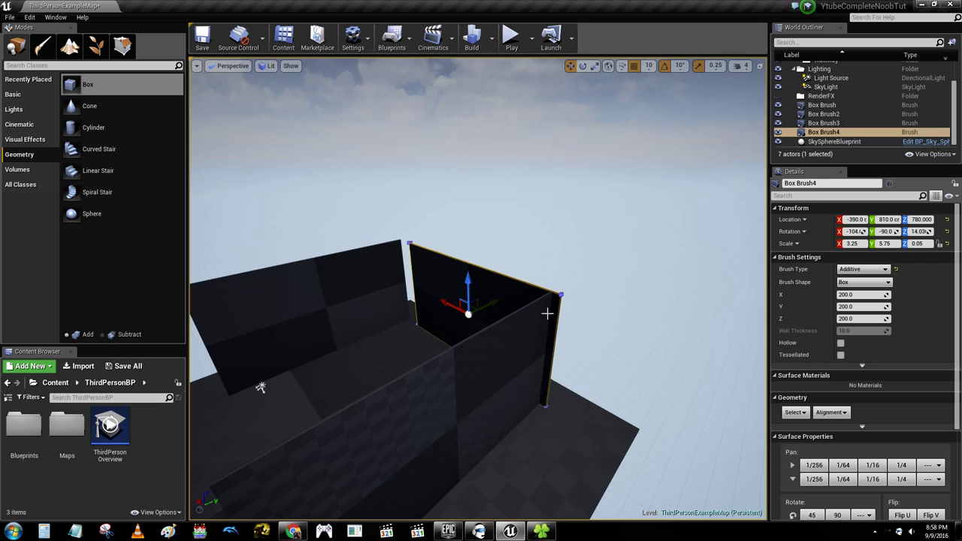
- Switch the viewport to the orthographic top view and bring all three walls into sight
click(234, 66)
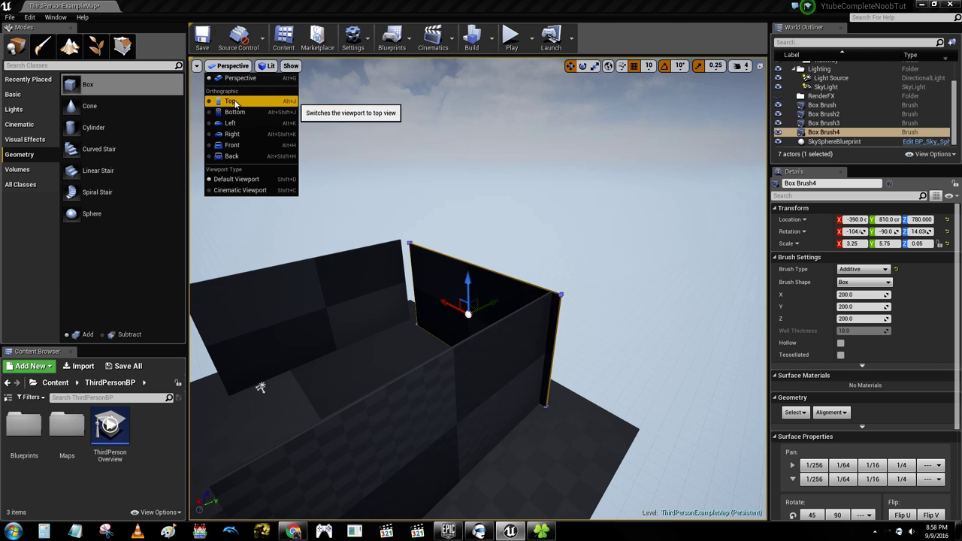
click(232, 102)
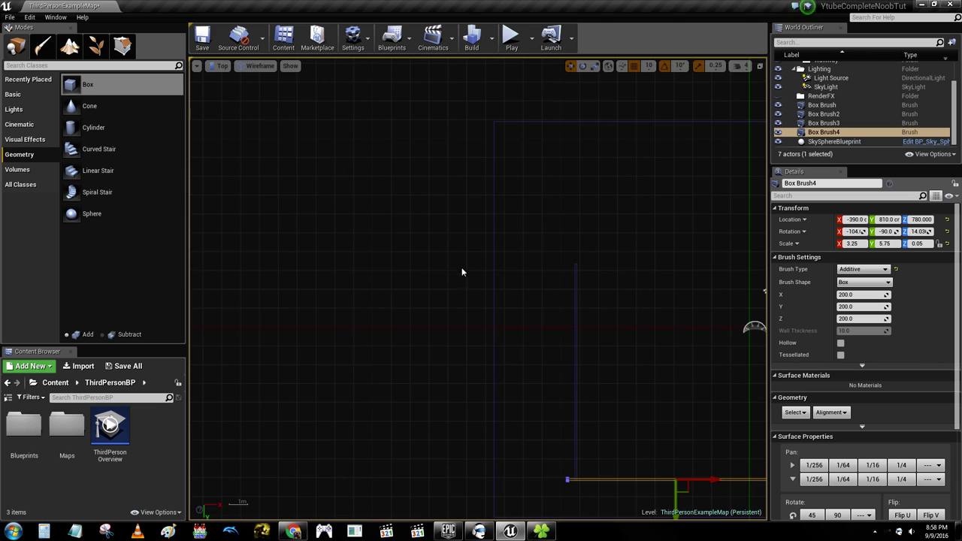
right_drag(462, 271, 465, 292)
key(f)
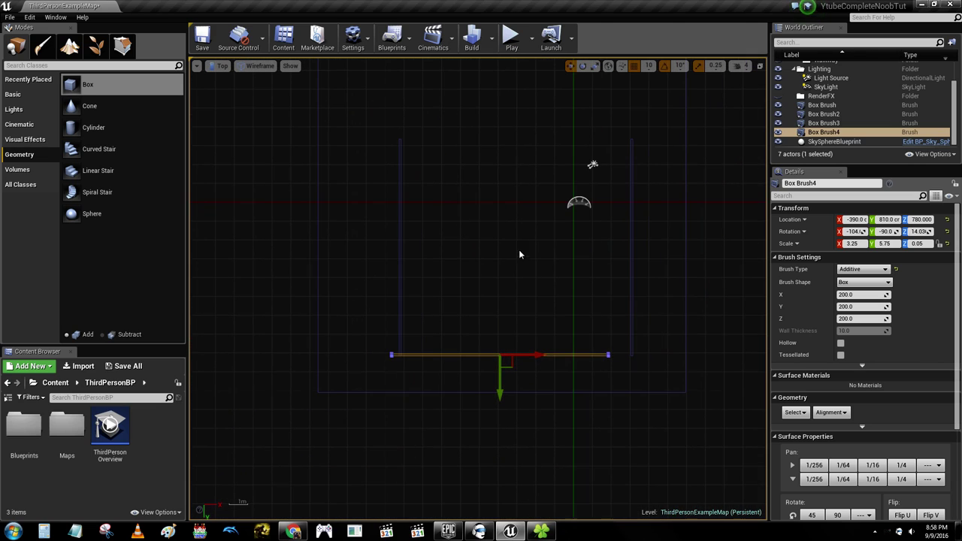
mouse_move(447, 251)
right_down()
mouse_move(493, 230)
mouse_move(513, 238)
mouse_move(399, 213)
mouse_move(425, 243)
mouse_move(427, 172)
mouse_move(399, 348)
mouse_move(443, 299)
right_up()
- Stretch the end wall to a Y scale of 6.25 and shift it to an X location of -310 cm to span both side walls
click(399, 348)
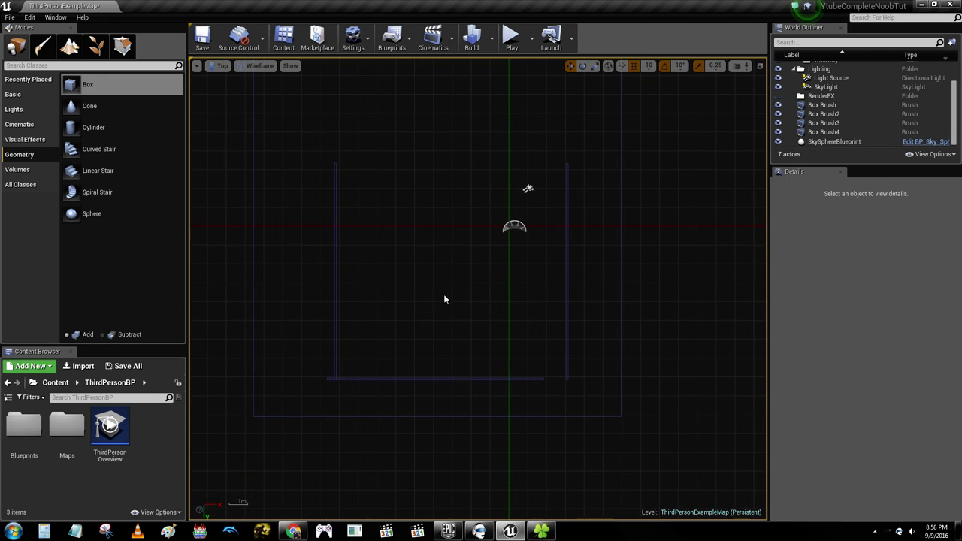
click(443, 379)
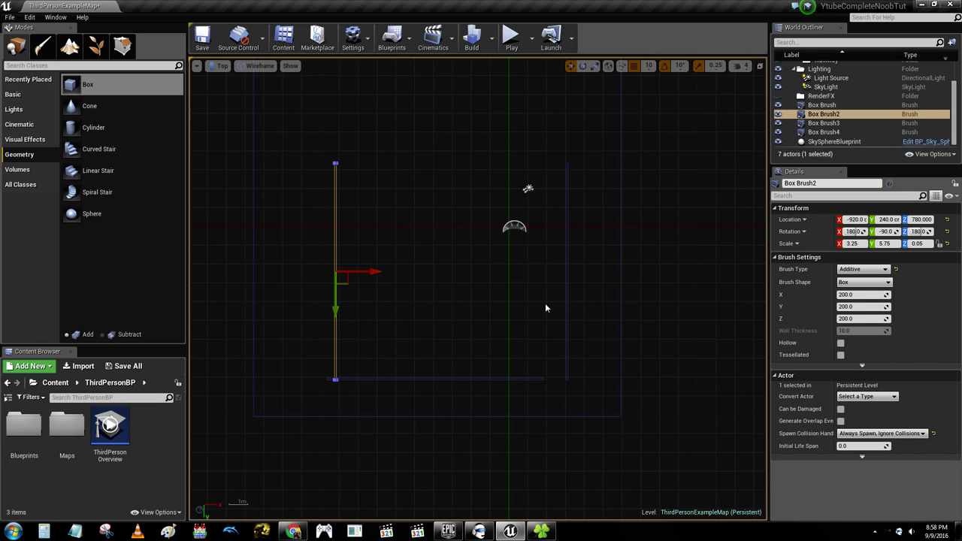
click(565, 300)
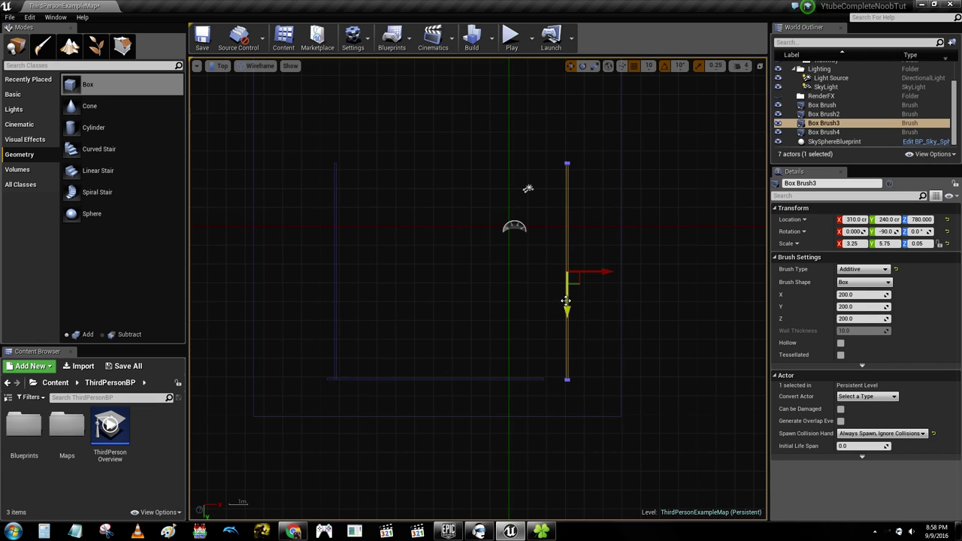
click(448, 380)
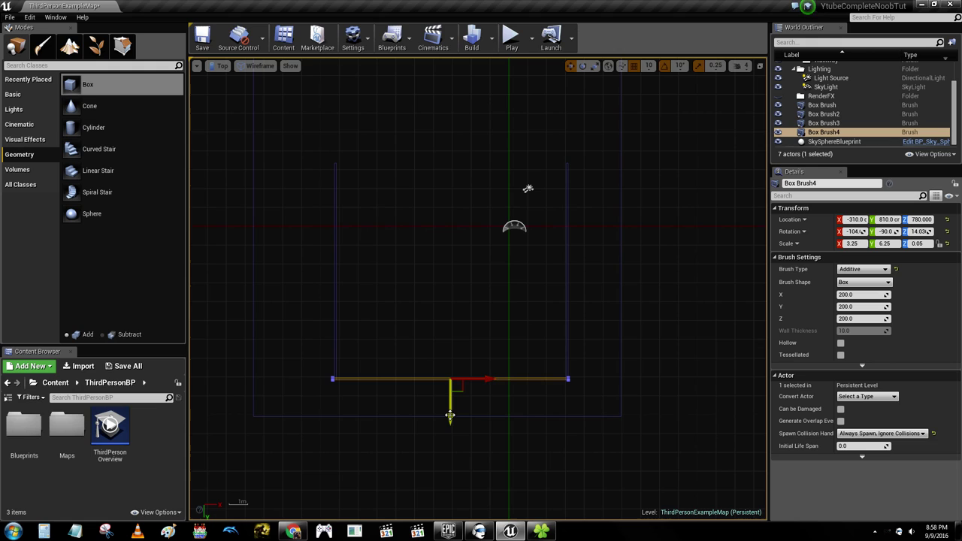
- Duplicate the end wall along Y to a location of -320 cm to close the open side of the room
alt+drag(450, 414, 450, 215)
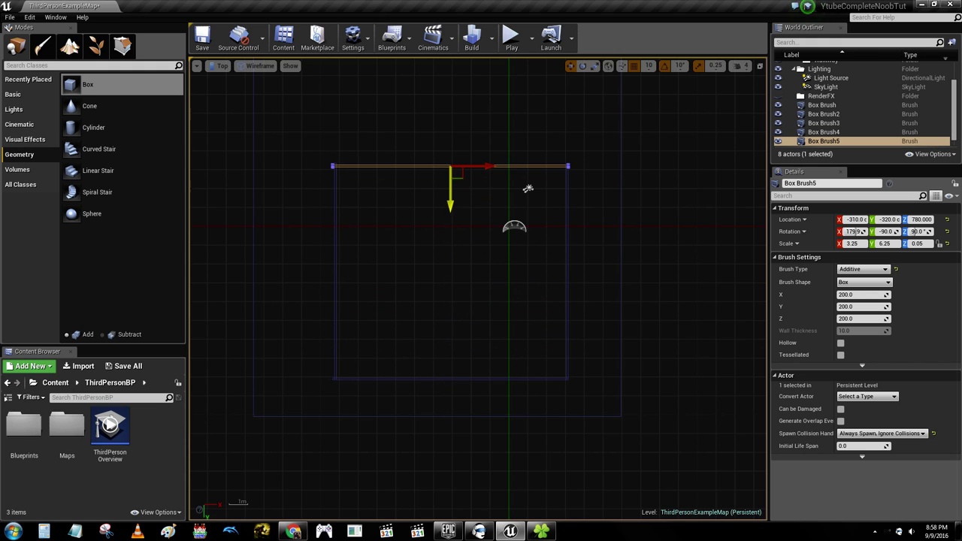
click(621, 350)
mouse_move(629, 354)
right_down()
mouse_move(701, 338)
mouse_move(622, 266)
mouse_move(579, 321)
right_up()
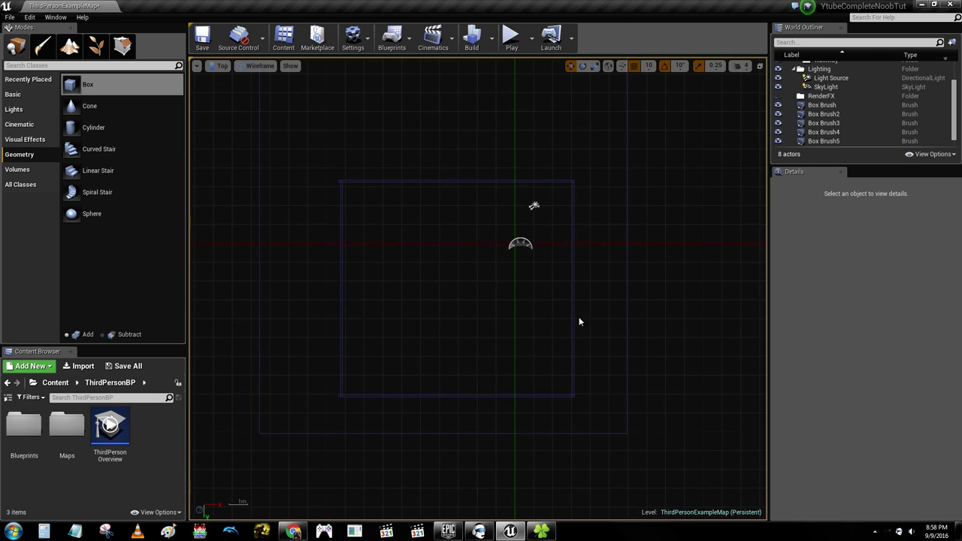
- Return the viewport to the perspective view and look down into the four-walled room
click(214, 67)
click(226, 79)
right_drag(313, 166, 269, 181)
mouse_move(391, 320)
right_down()
mouse_move(382, 316)
mouse_move(571, 232)
mouse_move(666, 210)
mouse_move(644, 217)
mouse_move(658, 455)
mouse_move(740, 347)
mouse_move(729, 328)
mouse_move(461, 196)
right_up()
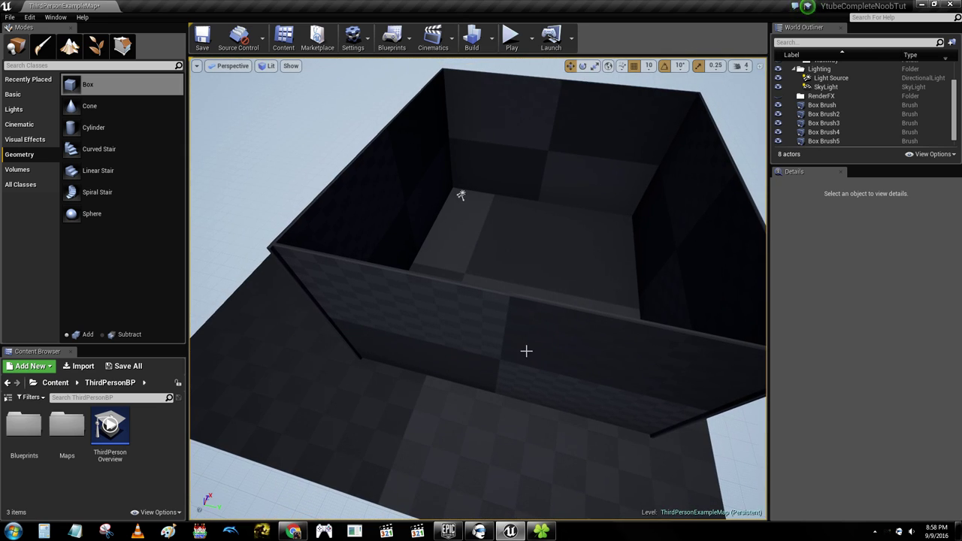
- Try sliding the original side wall outward along X to a location of -970 cm with the 10-unit position snap
click(518, 323)
right_drag(547, 288, 597, 234)
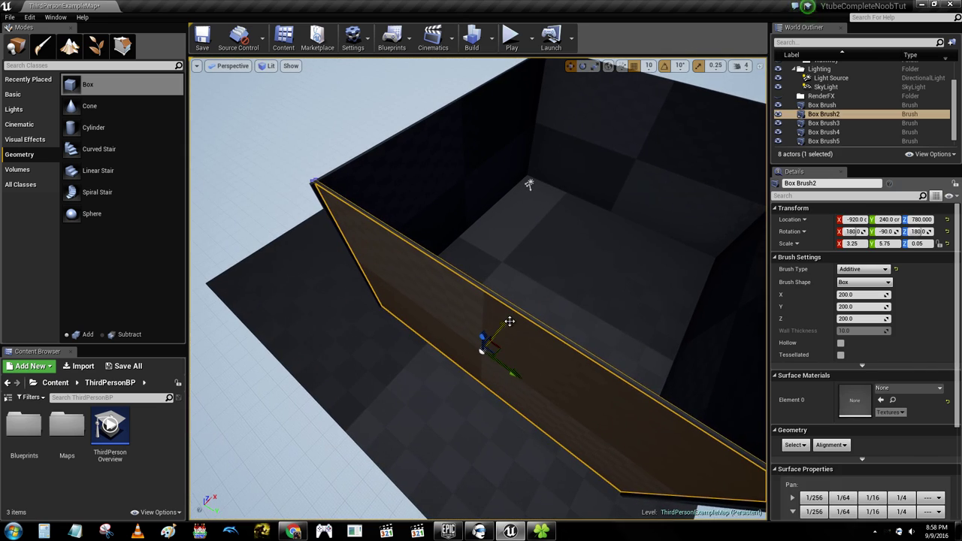
drag(504, 325, 504, 324)
click(374, 125)
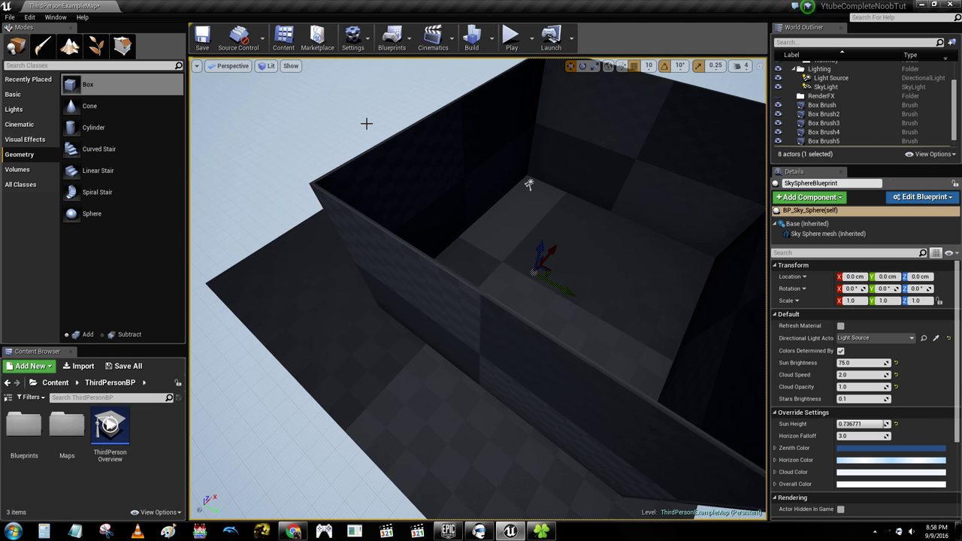
mouse_move(365, 123)
right_down()
mouse_move(481, 124)
mouse_move(511, 67)
right_up()
right_drag(481, 225, 639, 323)
right_drag(353, 75, 353, 75)
right_drag(450, 301, 451, 301)
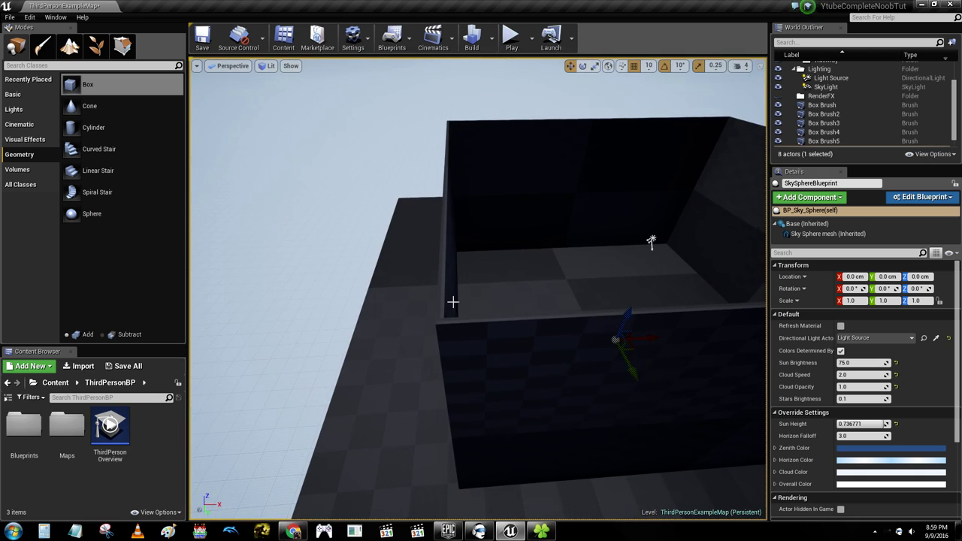
click(451, 291)
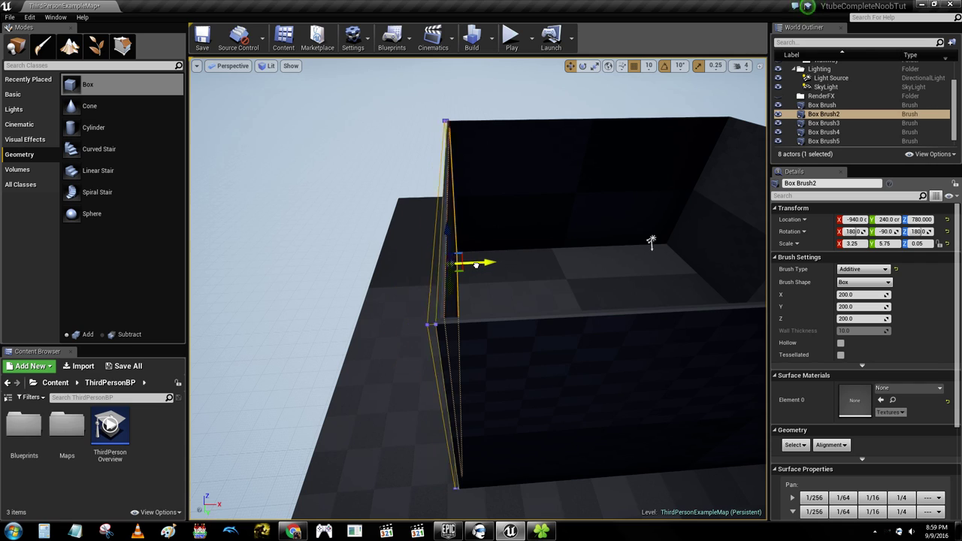
mouse_move(465, 266)
mouse_down()
mouse_move(448, 266)
mouse_move(468, 266)
mouse_up()
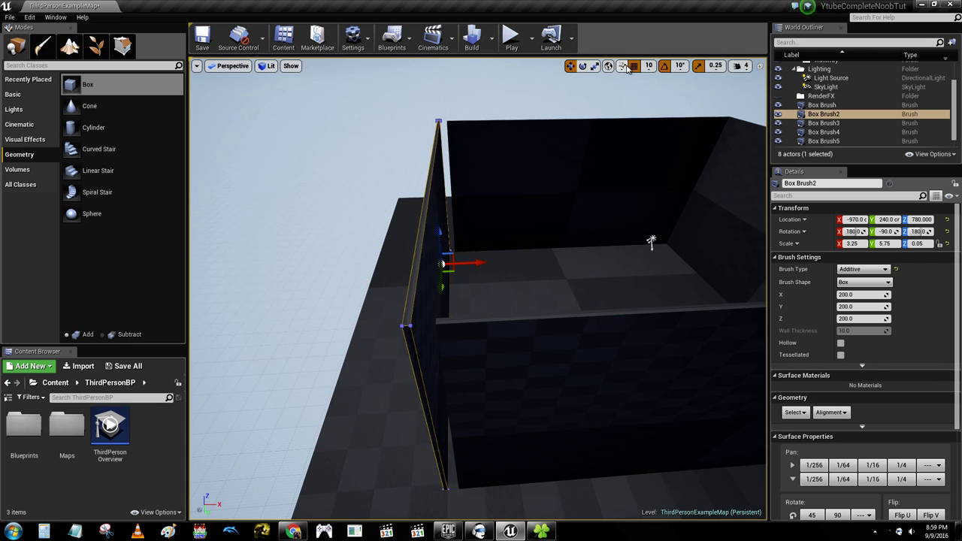
- Set the position grid snap to 50 and try moving the side wall inward to an X location of -770 cm
click(648, 66)
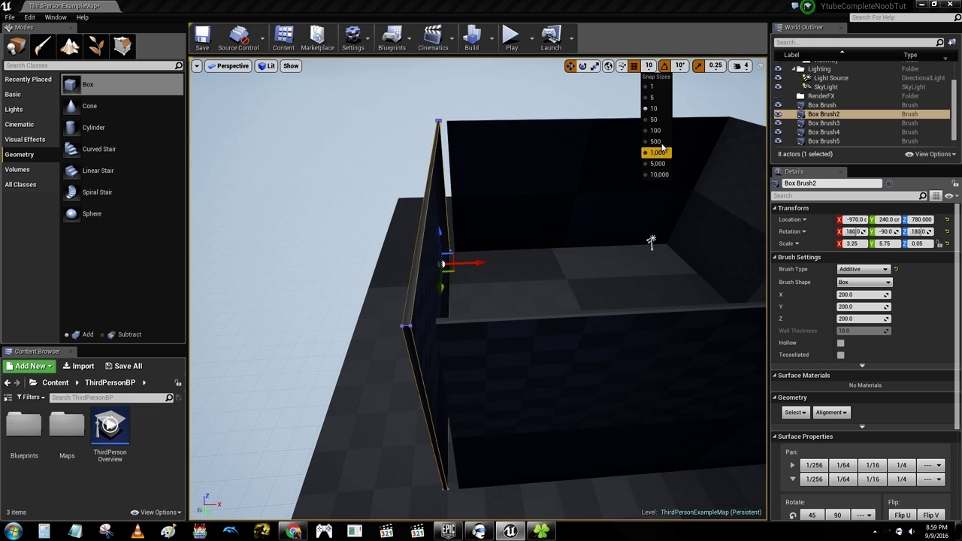
click(654, 120)
mouse_move(471, 263)
mouse_down()
mouse_move(444, 268)
mouse_move(518, 268)
mouse_up()
- Set the position grid snap to 500 and try moving the side wall along X
click(649, 66)
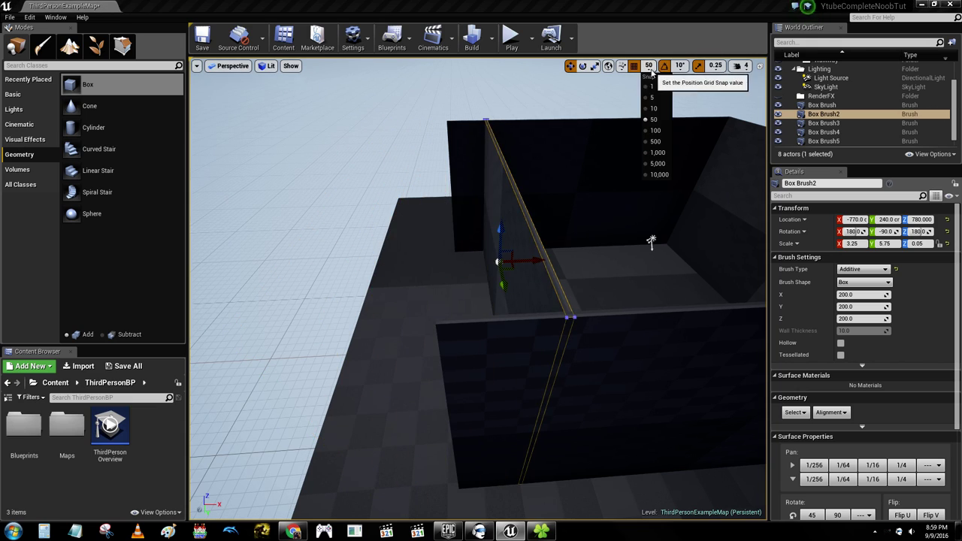
click(654, 138)
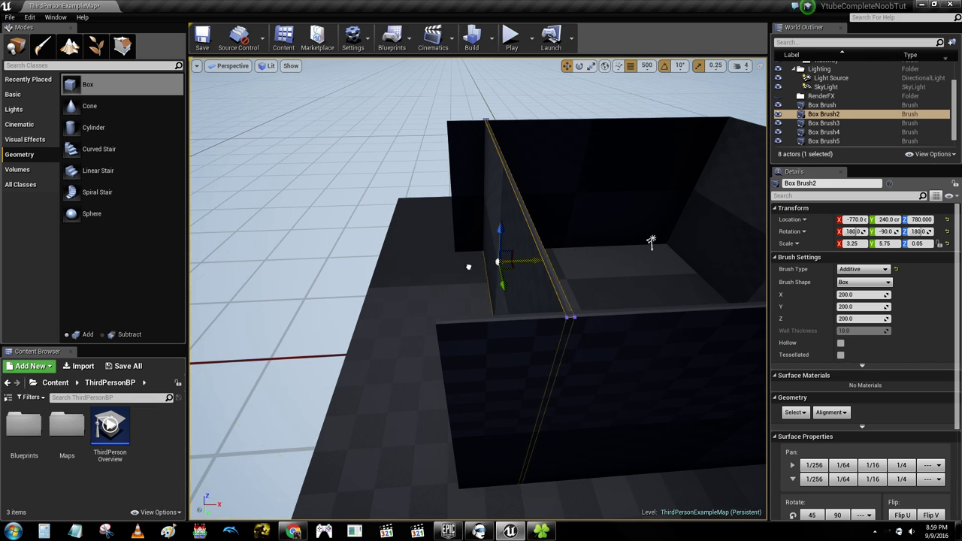
mouse_move(496, 263)
mouse_down()
mouse_move(354, 267)
mouse_move(496, 262)
mouse_up()
- Set the position snap to 1, disable position snapping and slide the side wall along X back to the room's corners
click(646, 66)
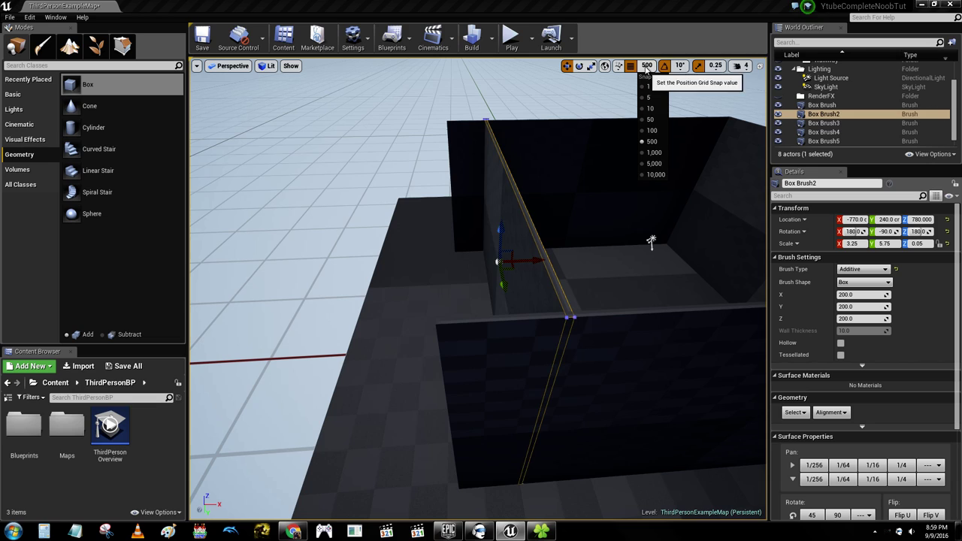
click(650, 87)
drag(535, 262, 516, 265)
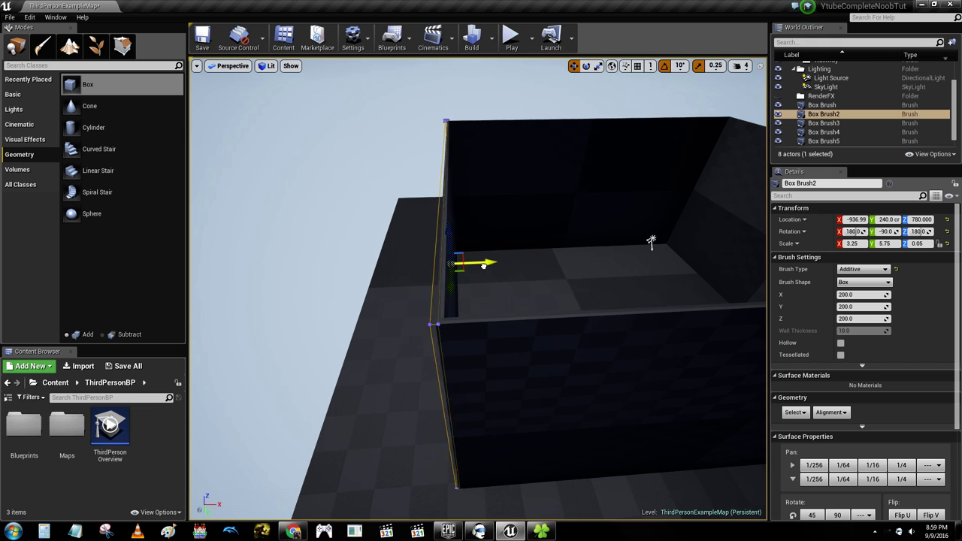
drag(483, 265, 465, 270)
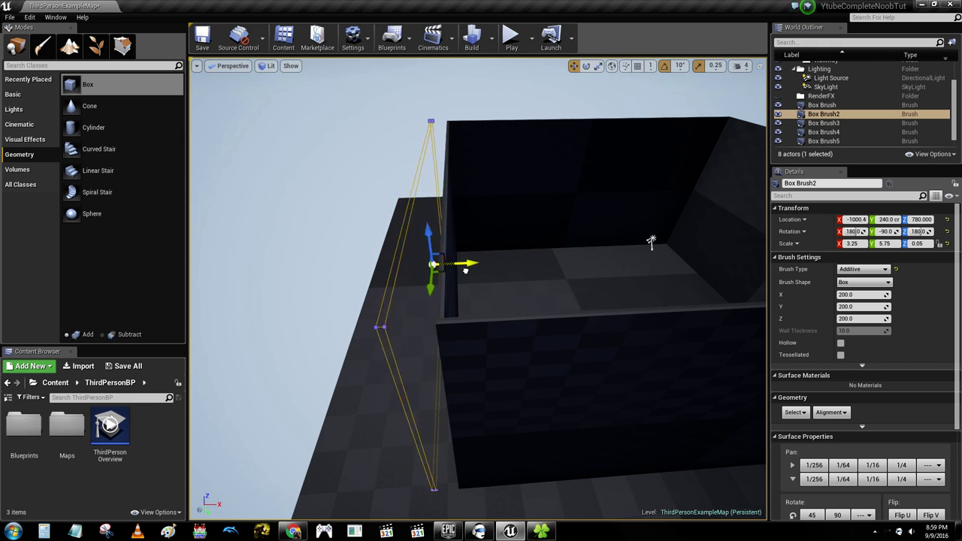
click(422, 142)
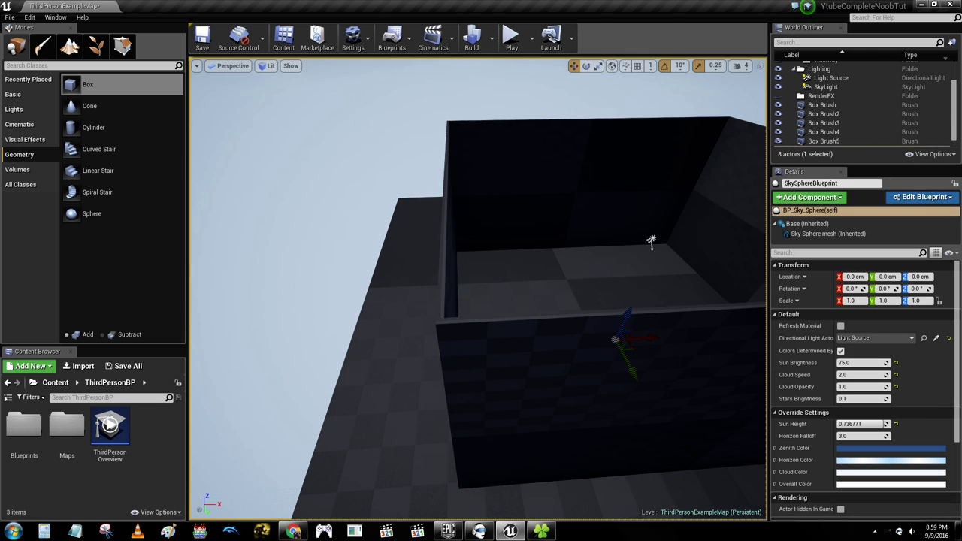
- Turn position grid snapping back on and set its snap size to 10
mouse_move(423, 143)
right_down()
mouse_move(425, 169)
mouse_move(451, 192)
mouse_move(440, 188)
mouse_move(412, 120)
mouse_move(420, 271)
mouse_move(421, 211)
mouse_move(421, 256)
mouse_move(361, 260)
mouse_move(274, 225)
right_up()
right_drag(405, 274, 410, 135)
click(637, 66)
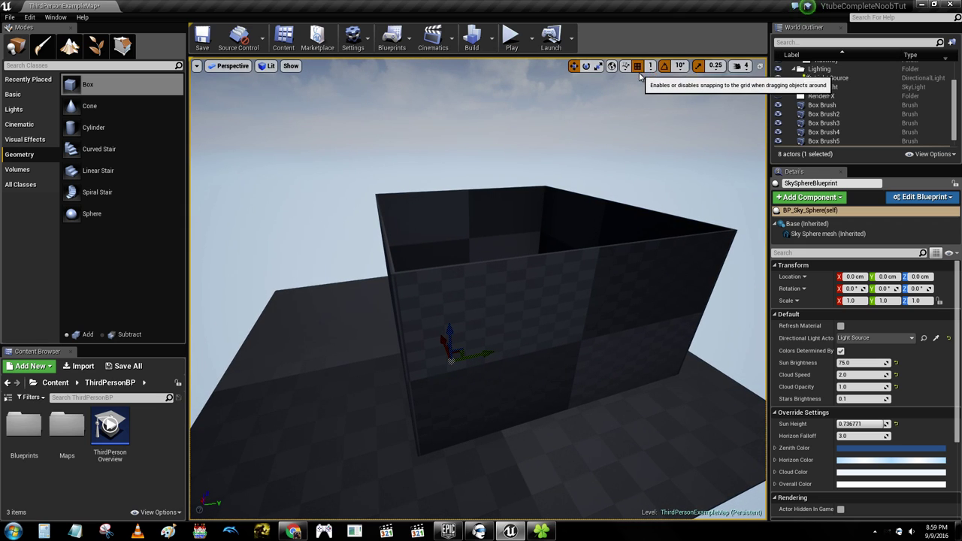
click(649, 66)
click(651, 104)
right_drag(451, 256, 552, 312)
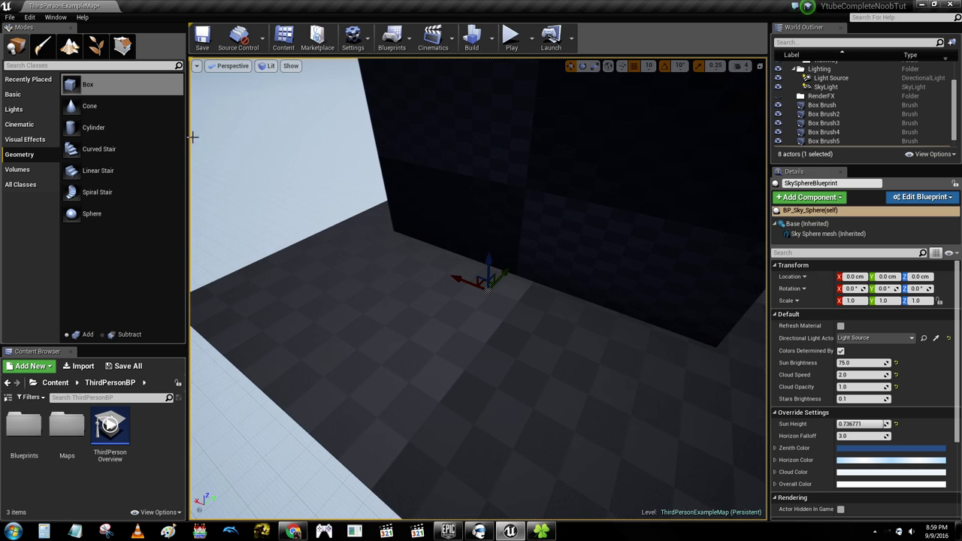
- Place a new box brush through one of the structure's walls at X -940, Y 280, Z 810 cm
right_drag(360, 195, 357, 177)
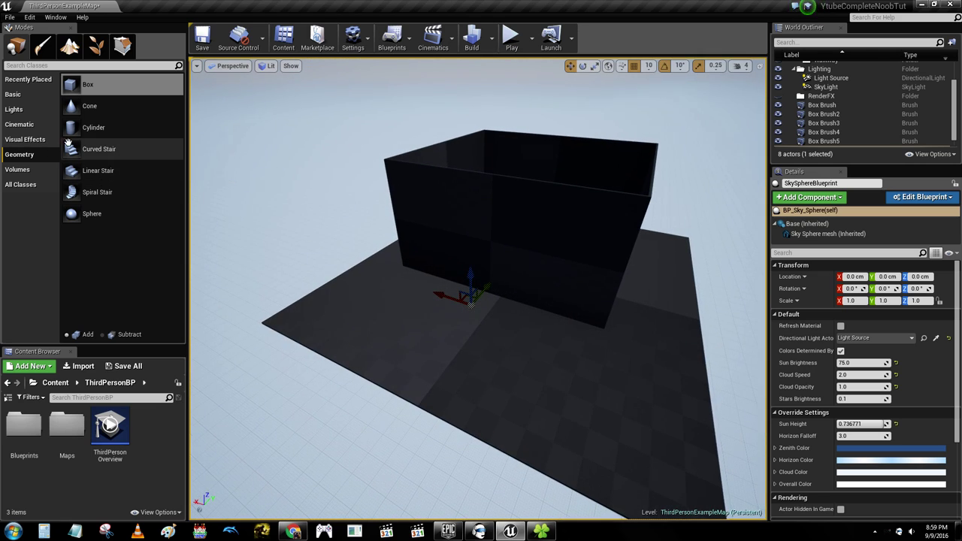
drag(135, 84, 458, 229)
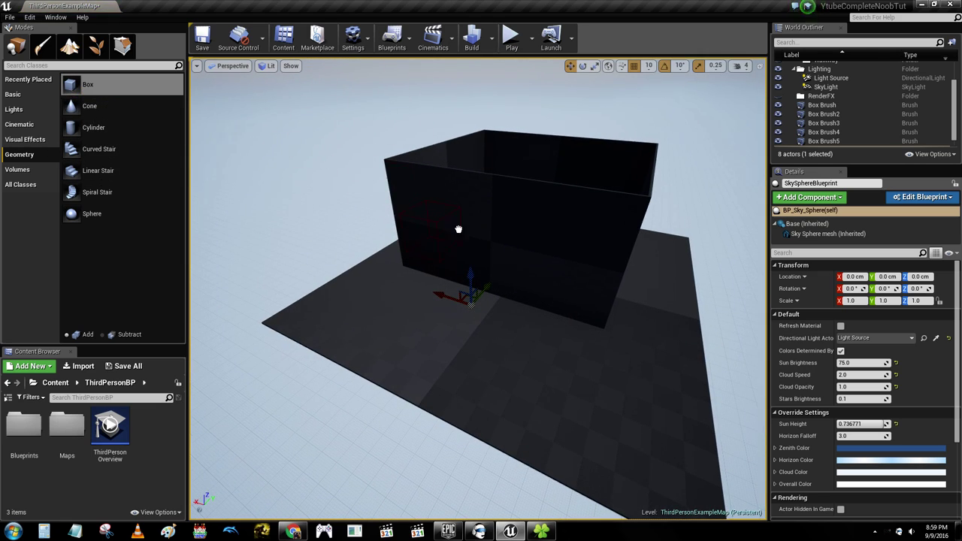
drag(498, 276, 499, 276)
mouse_move(498, 277)
right_down()
mouse_move(413, 274)
mouse_move(436, 277)
mouse_move(420, 281)
right_up()
drag(344, 304, 478, 308)
right_drag(472, 303, 395, 315)
mouse_move(431, 307)
mouse_down()
mouse_move(593, 290)
mouse_move(582, 282)
mouse_move(578, 300)
mouse_move(571, 291)
mouse_up()
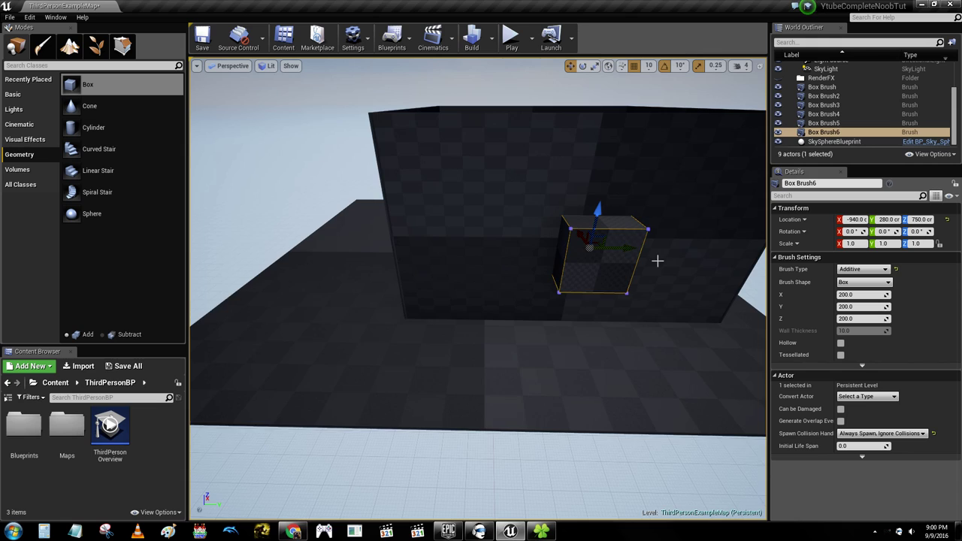
key(f)
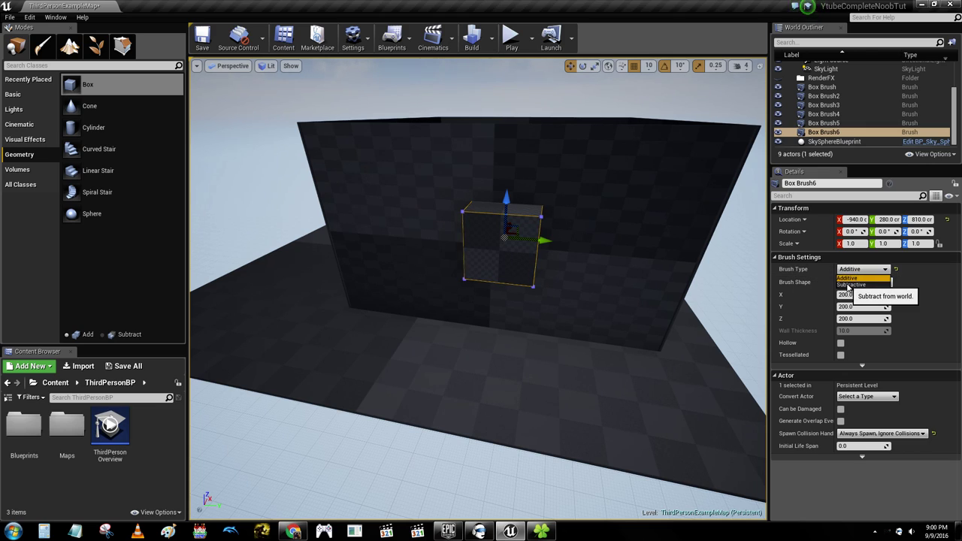
- Make the new box brush subtractive and scale it to 3.0 along Y and 1.75 along Z to cut a window
click(848, 285)
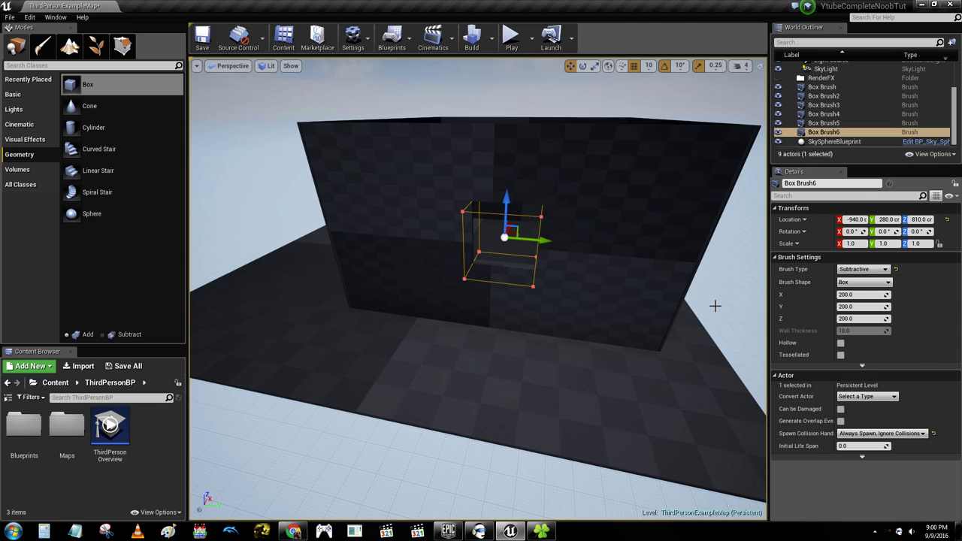
key(w)
right_drag(715, 306, 670, 296)
key(w)
key(s)
key(r)
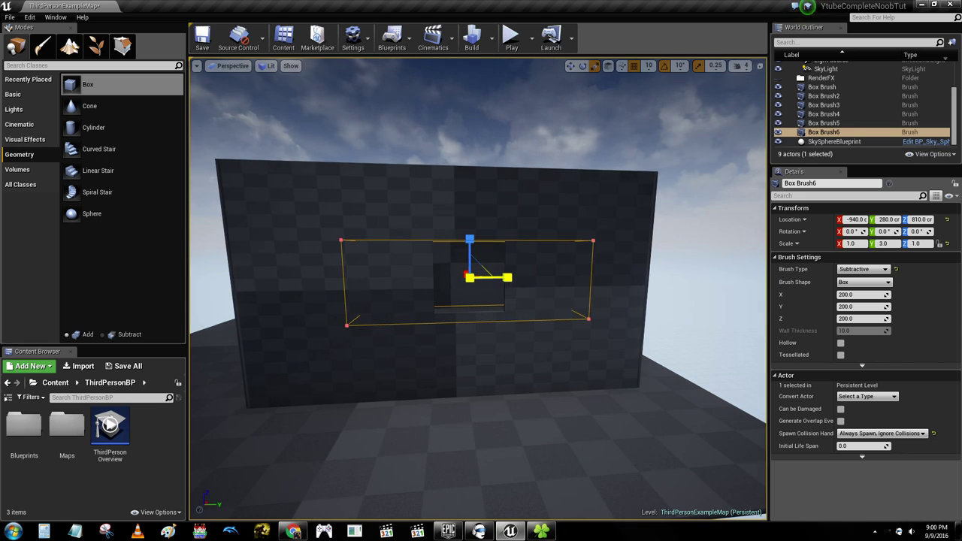
mouse_move(489, 277)
mouse_down()
mouse_move(465, 287)
mouse_move(467, 255)
mouse_up()
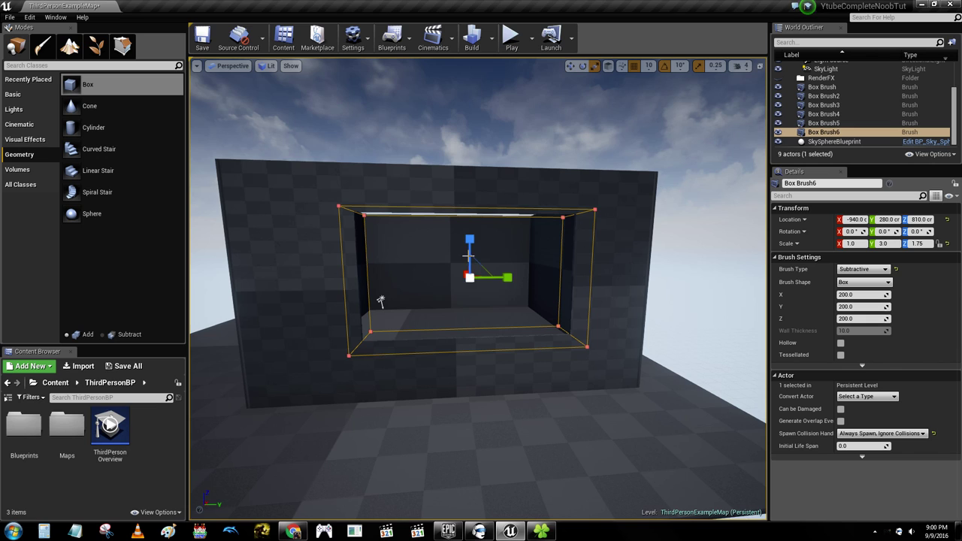
- Adjust the window cutout to a scale of 3.5 along Y and 1.5 along Z, and move it to Y 230 cm
mouse_move(507, 280)
mouse_down()
mouse_move(519, 279)
mouse_move(473, 278)
mouse_up()
key(w)
mouse_move(706, 308)
right_down()
mouse_move(759, 304)
mouse_move(707, 305)
right_up()
key(r)
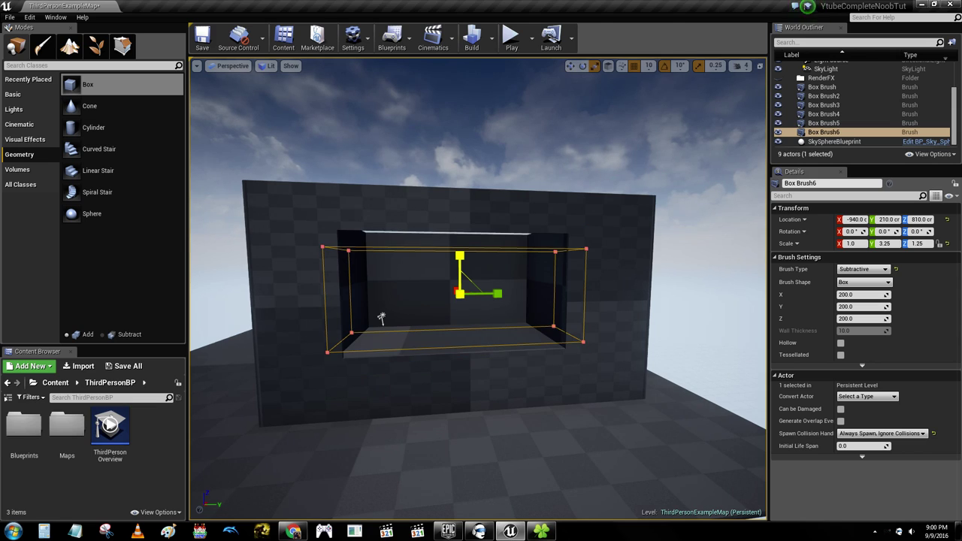
drag(459, 257, 457, 267)
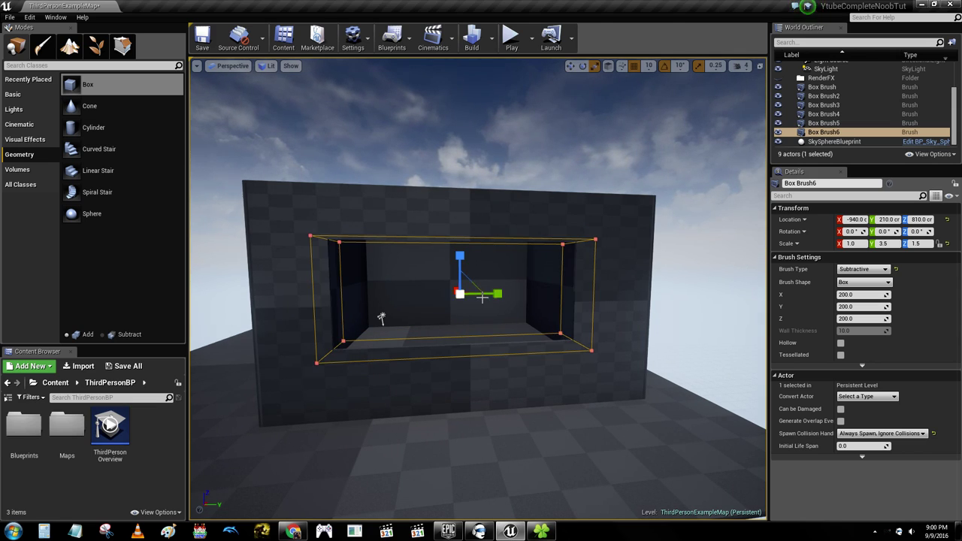
drag(487, 295, 495, 295)
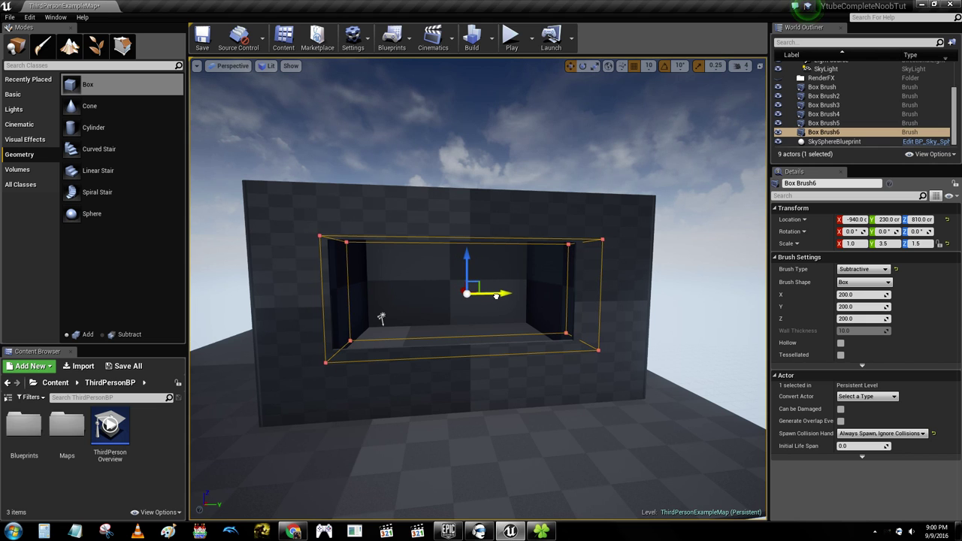
click(533, 162)
right_drag(533, 162, 458, 166)
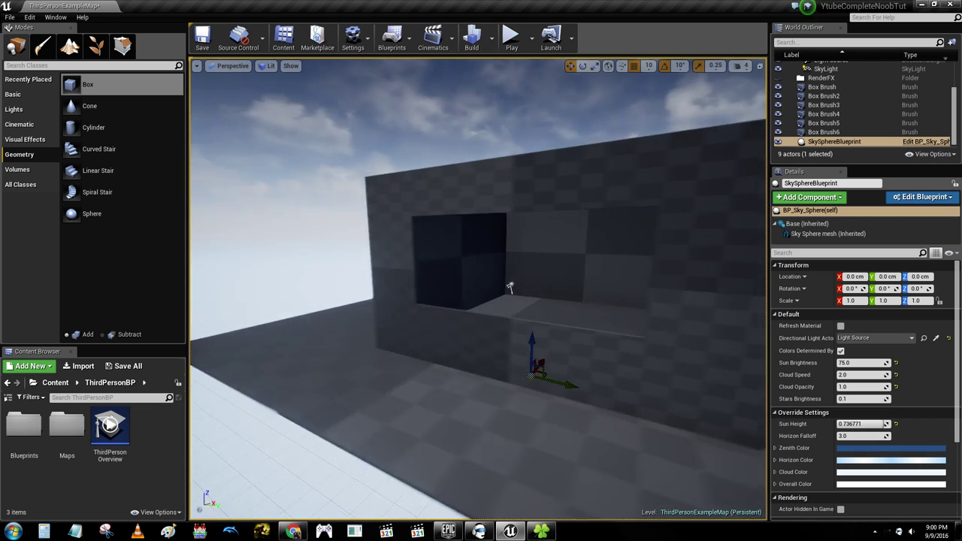
drag(509, 287, 399, 307)
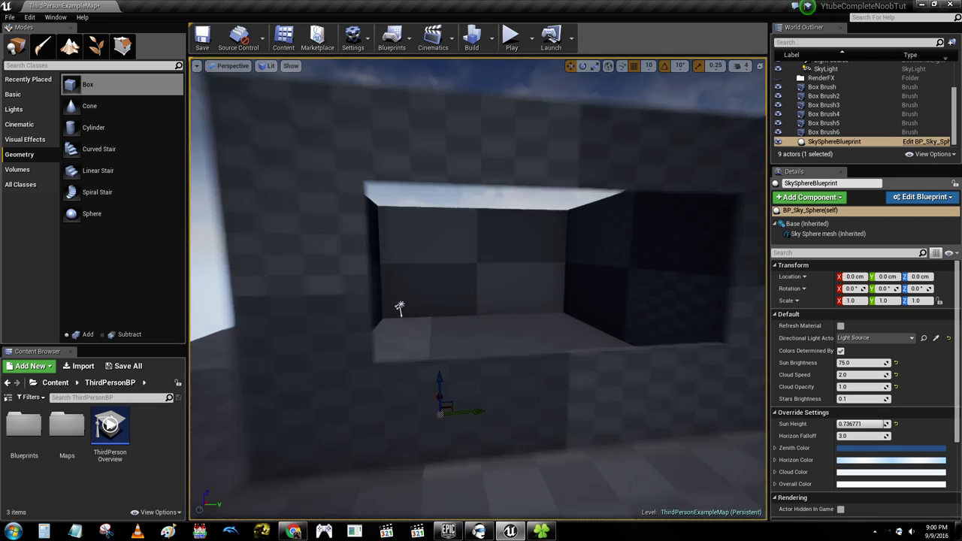
mouse_move(489, 159)
right_down()
mouse_move(519, 167)
mouse_move(541, 159)
mouse_move(489, 158)
right_up()
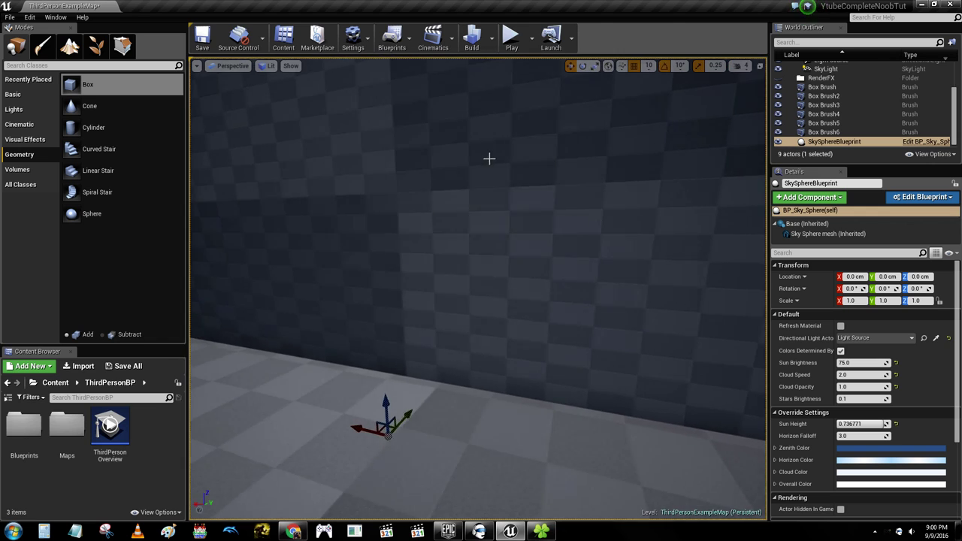
drag(489, 158, 481, 225)
mouse_move(89, 105)
mouse_down()
mouse_move(397, 251)
mouse_move(470, 307)
mouse_move(443, 291)
mouse_up()
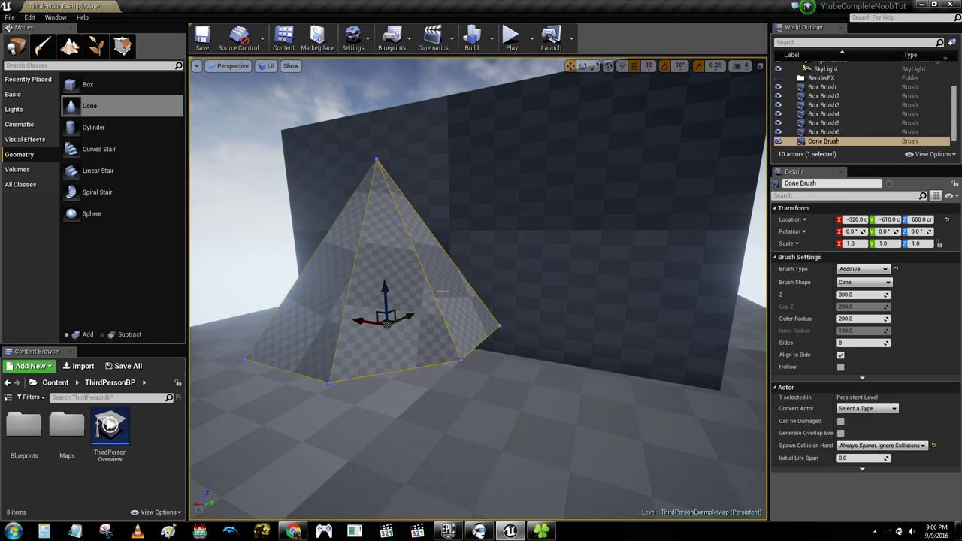
key(Delete)
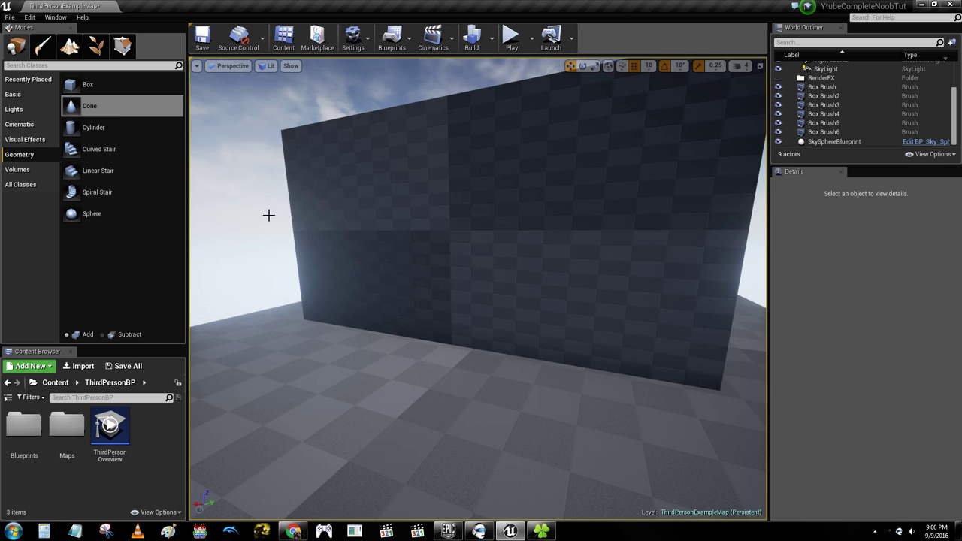
- Place another box brush through the adjacent uncut wall at X -410, Y -360, Z 630 cm
mouse_move(91, 87)
mouse_down()
mouse_move(468, 309)
mouse_move(485, 309)
mouse_up()
mouse_move(486, 308)
right_down()
mouse_move(466, 323)
mouse_move(346, 319)
right_up()
drag(506, 295, 546, 300)
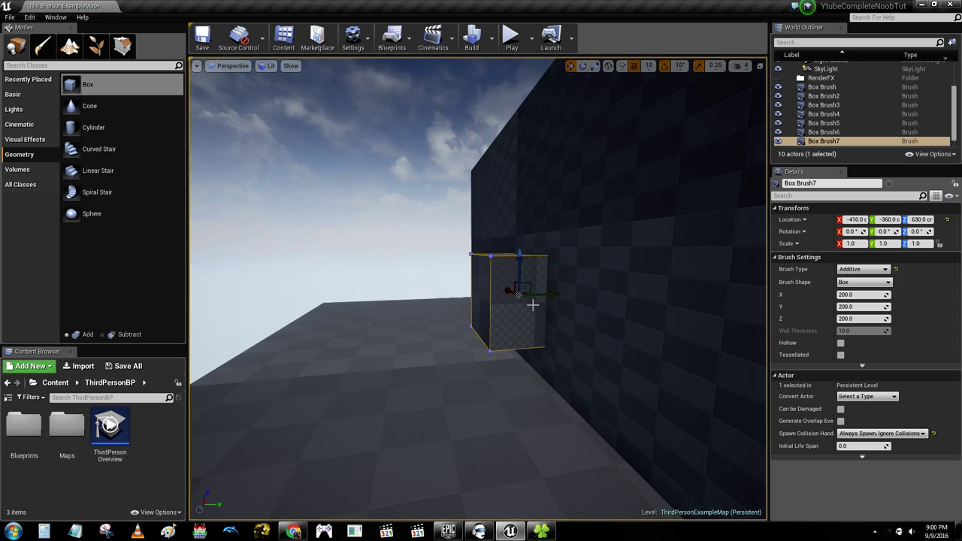
right_drag(533, 305, 350, 298)
right_click(350, 296)
click(473, 241)
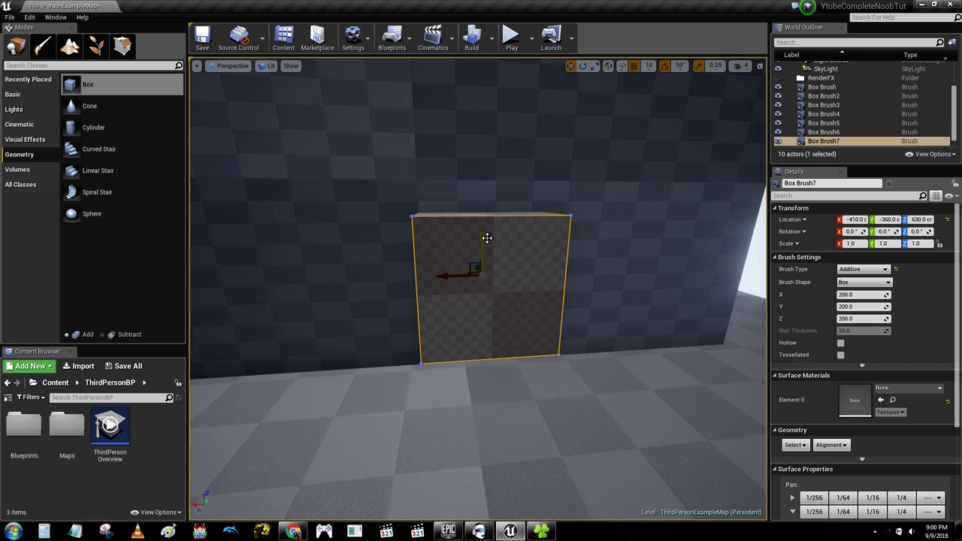
scroll(578, 319, down, 5)
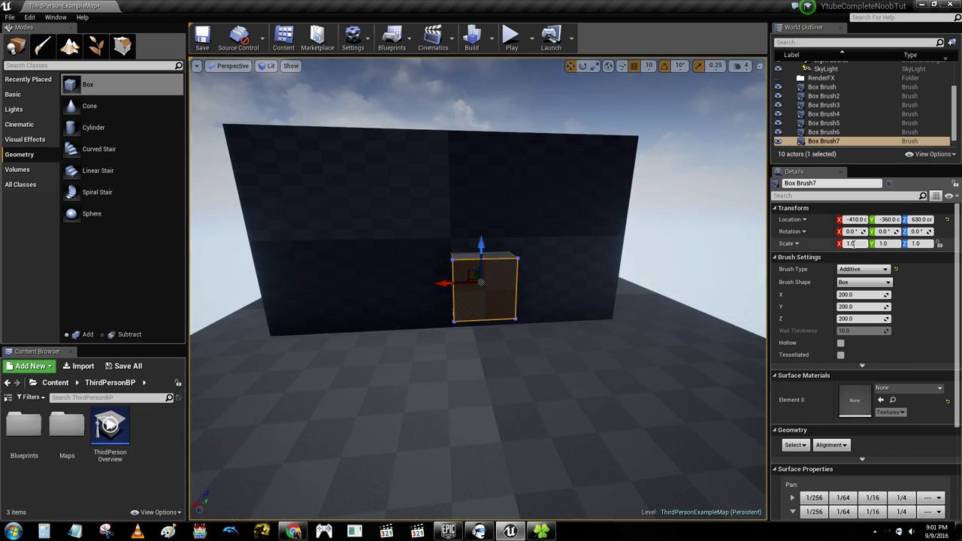
- Make this box brush subtractive, scale it to 1.25 along X and 2.0 along Z, and move it to X -40, Z 700 cm
click(863, 269)
click(860, 298)
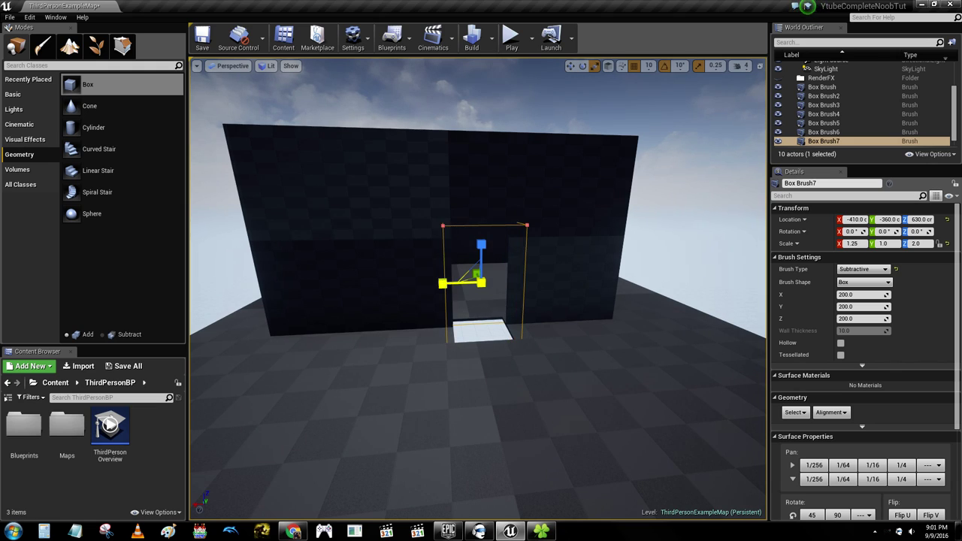
drag(467, 285, 350, 286)
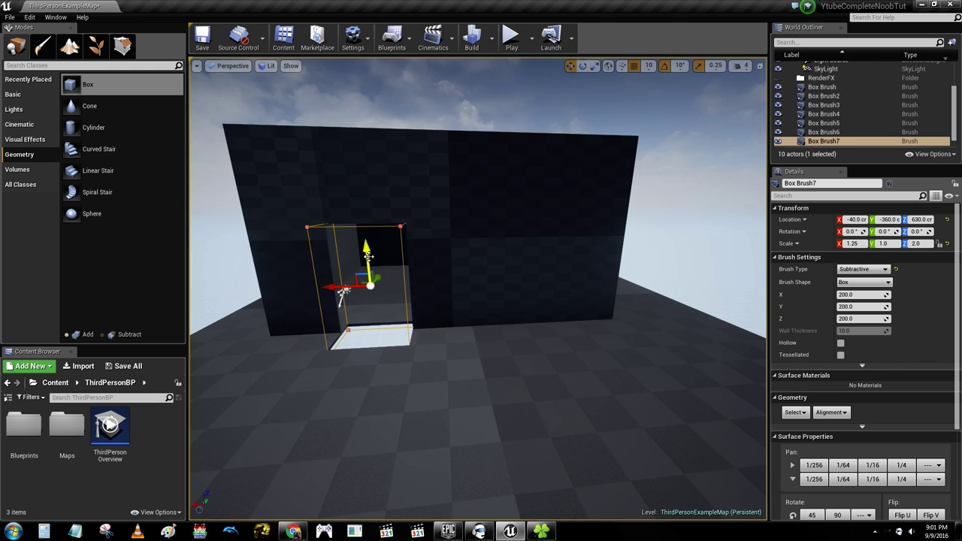
mouse_move(364, 238)
mouse_down()
mouse_move(366, 260)
mouse_move(364, 235)
mouse_up()
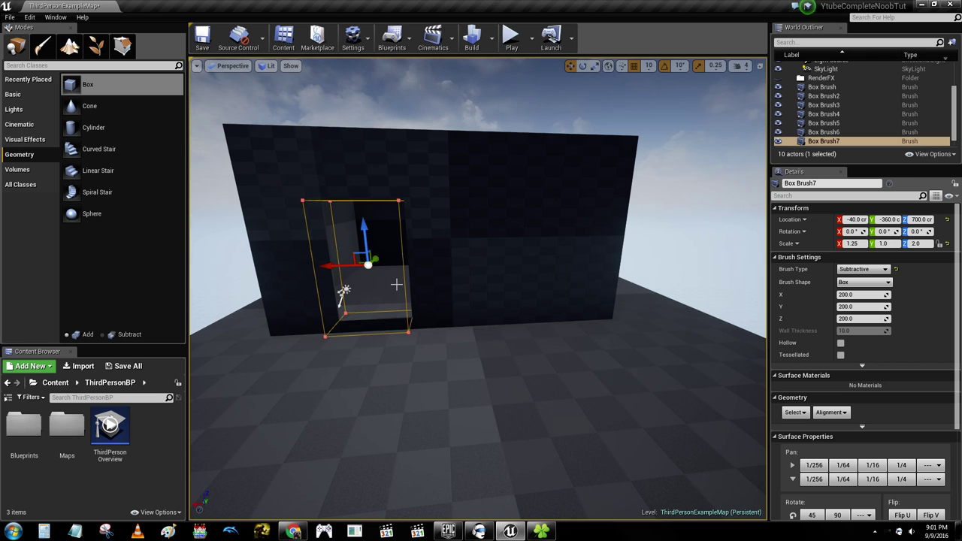
- Raise the doorway cutout and snap it down onto the floor slab so it sits at Z 655 cm
key(End)
key(w)
mouse_move(374, 277)
right_down()
mouse_move(374, 259)
mouse_move(335, 255)
right_up()
drag(440, 278, 439, 176)
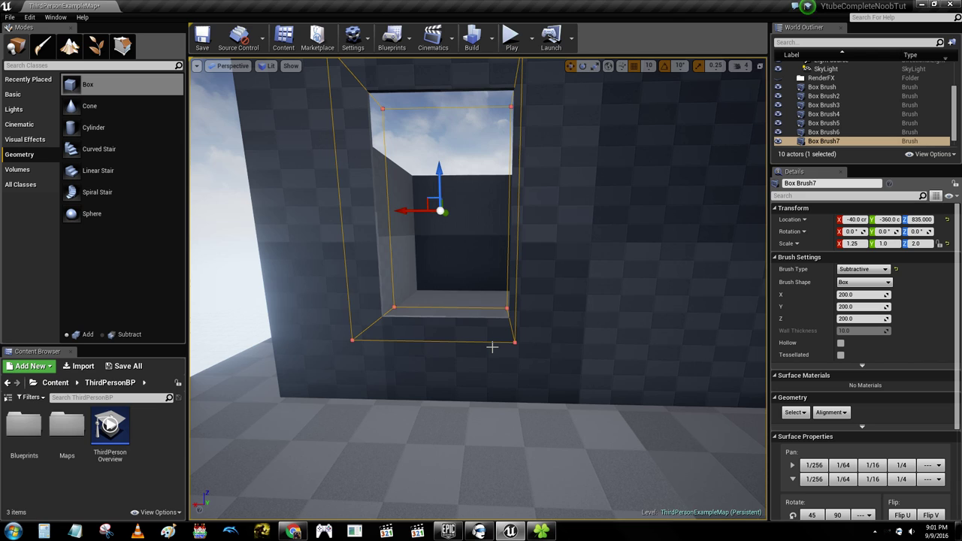
key(End)
right_drag(544, 324, 538, 359)
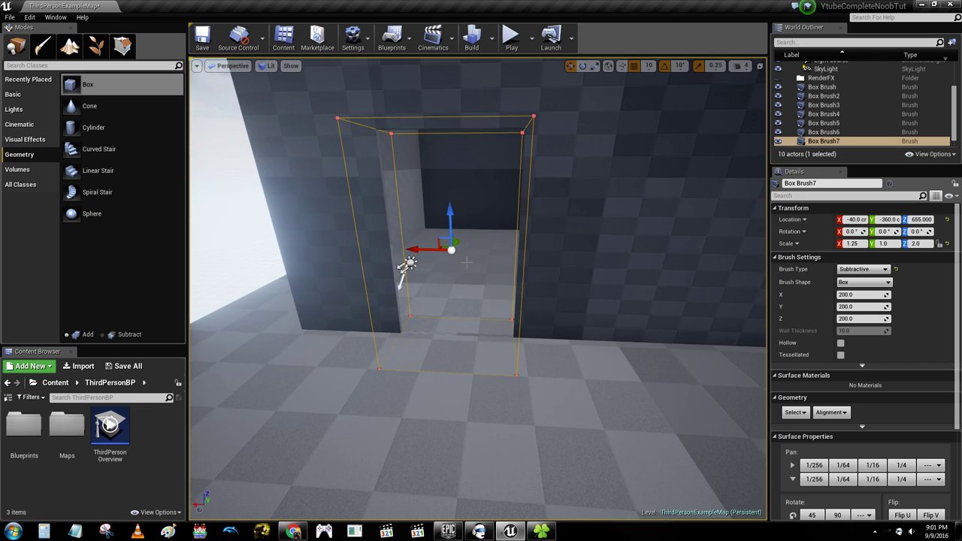
mouse_move(458, 216)
mouse_down()
mouse_move(456, 135)
mouse_move(400, 279)
mouse_up()
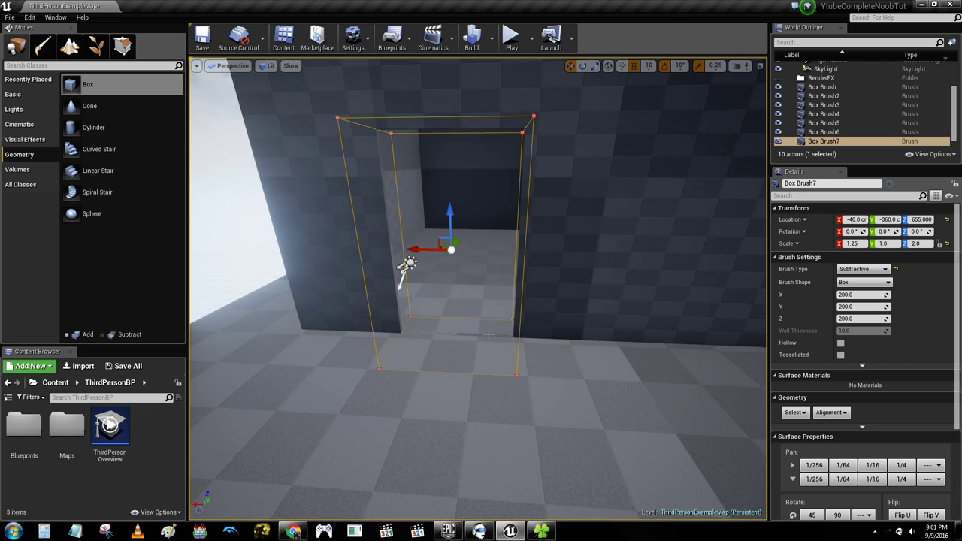
- Move the doorway cutout along the wall to X -80 cm and narrow its X scale to 1.0
scroll(494, 258, down, 10)
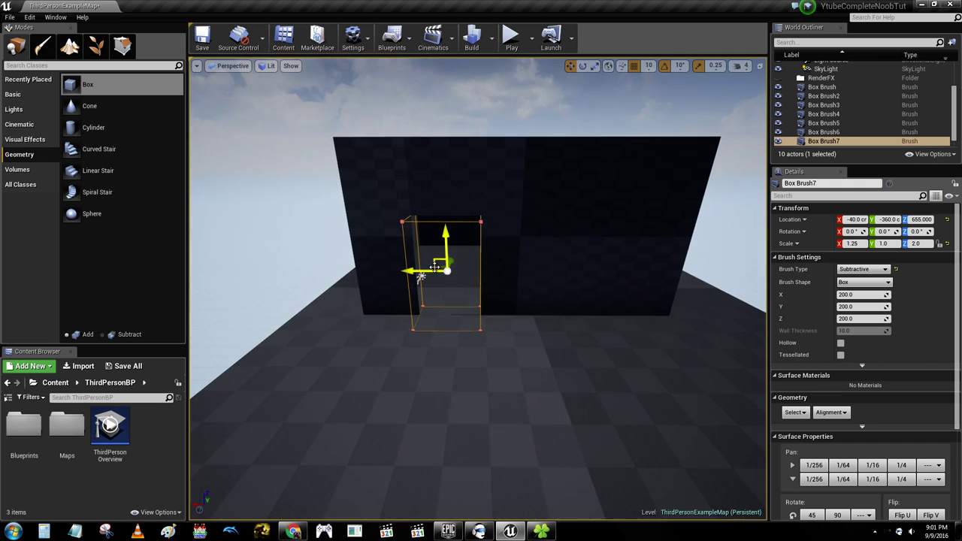
key(w)
mouse_move(473, 338)
right_down()
mouse_move(484, 331)
mouse_move(473, 337)
right_up()
key(s)
drag(436, 329, 482, 325)
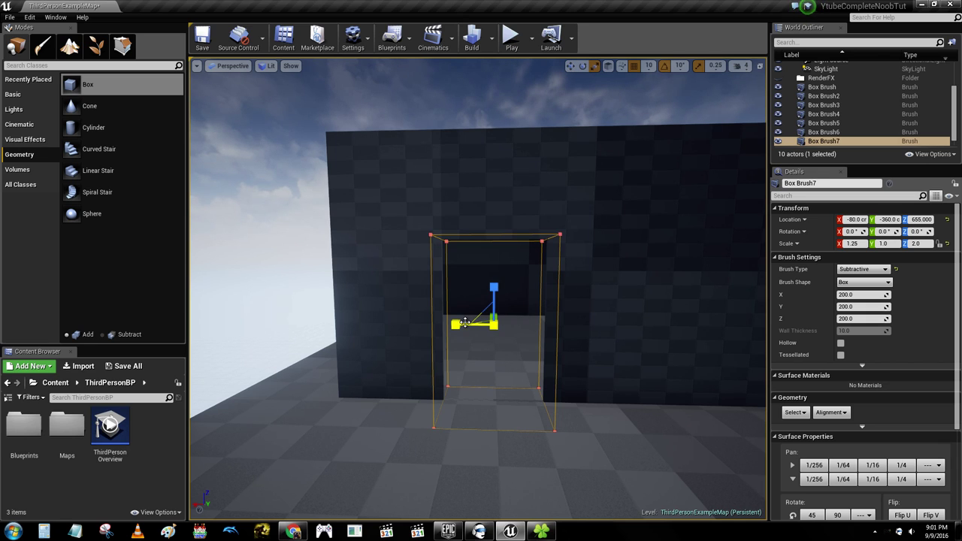
drag(466, 325, 478, 325)
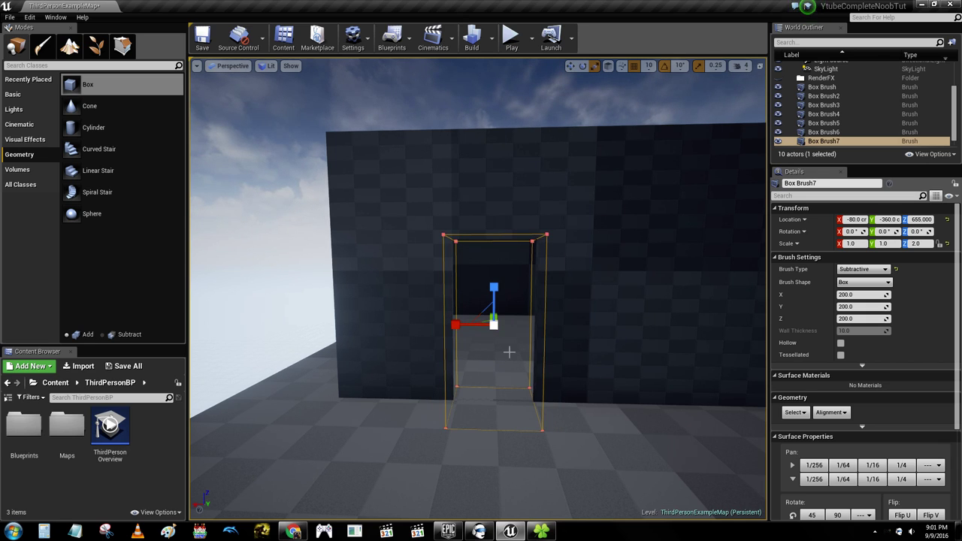
- Try to pick the doorway's subtractive brush directly through its opening in the scene and inspect the doorway
click(476, 101)
mouse_move(476, 203)
right_down()
mouse_move(526, 225)
mouse_move(496, 203)
mouse_move(476, 203)
right_up()
key(w)
key(s)
click(457, 259)
click(458, 304)
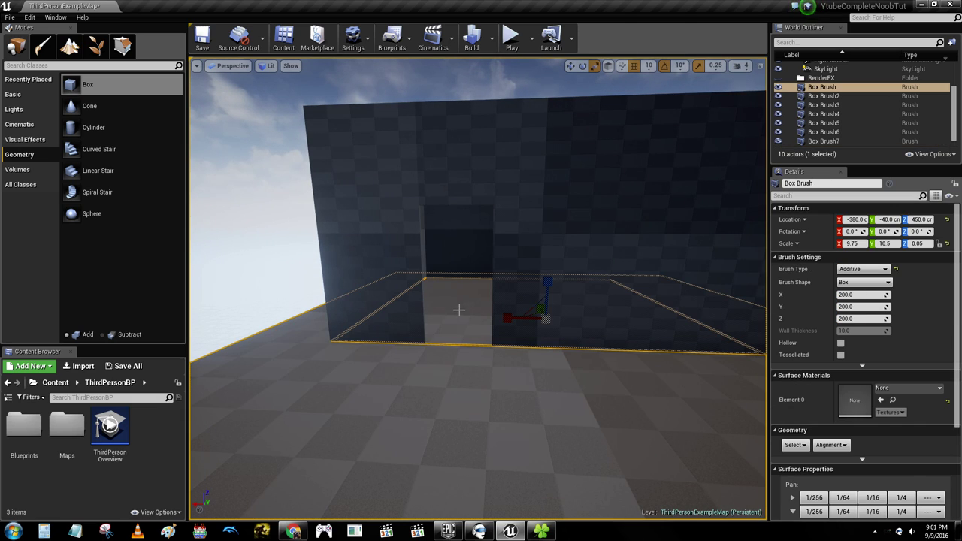
click(458, 275)
click(452, 292)
click(454, 239)
key(w)
right_drag(453, 239, 444, 252)
click(442, 350)
right_drag(460, 337, 498, 313)
- Select the doorway's subtractive brush, Box Brush7, from the level's actor list and focus the view on it
click(823, 132)
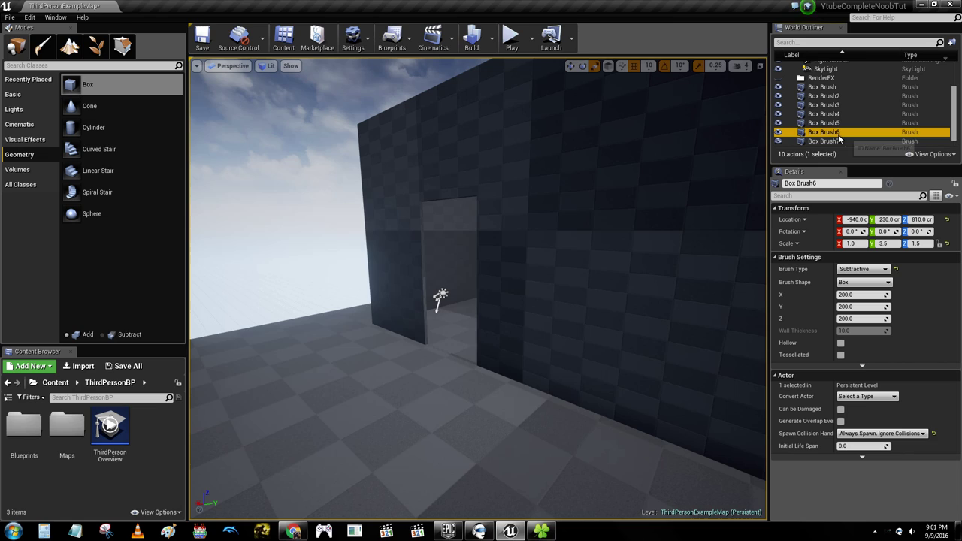
scroll(847, 139, down, 1)
click(844, 132)
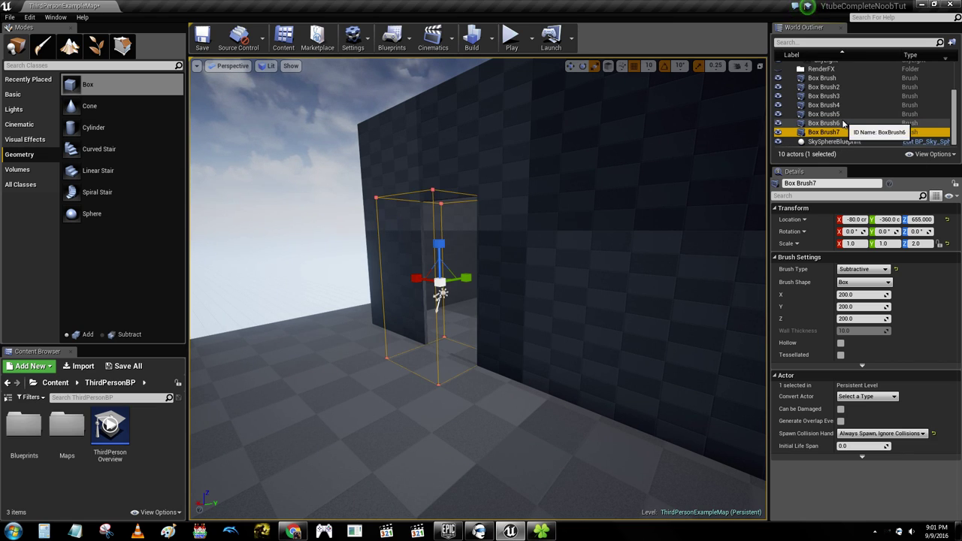
right_click(843, 133)
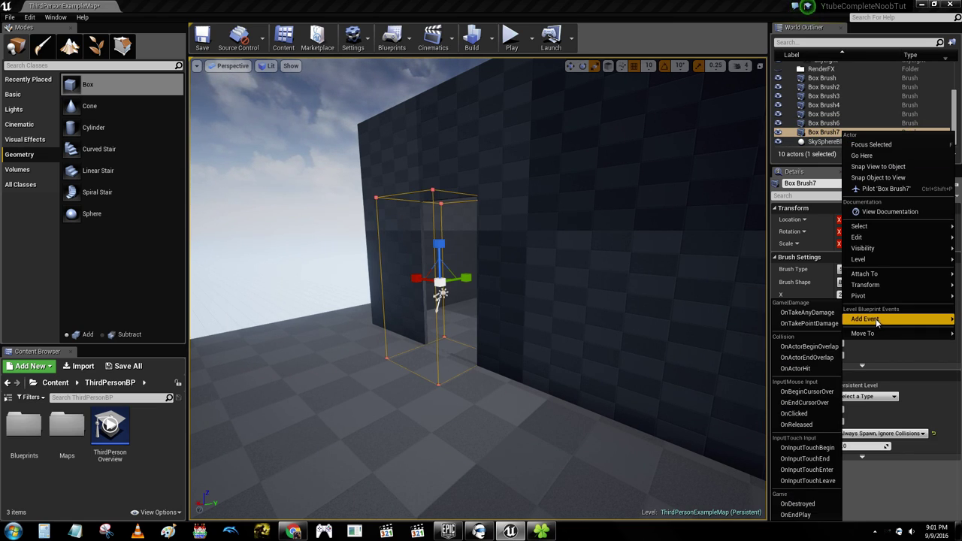
double_click(821, 134)
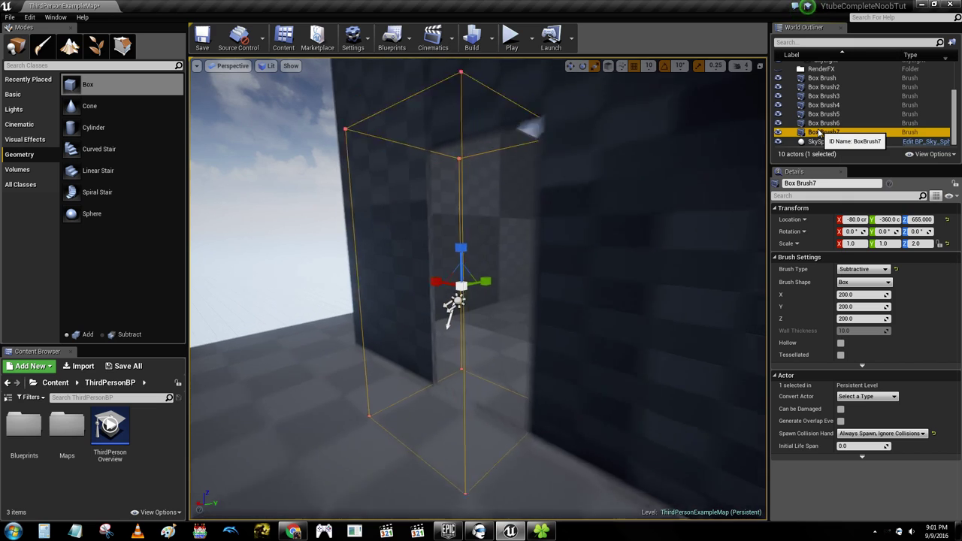
- Rename the doorway's subtractive brush, Box Brush7, as Door
right_click(822, 133)
mouse_move(855, 332)
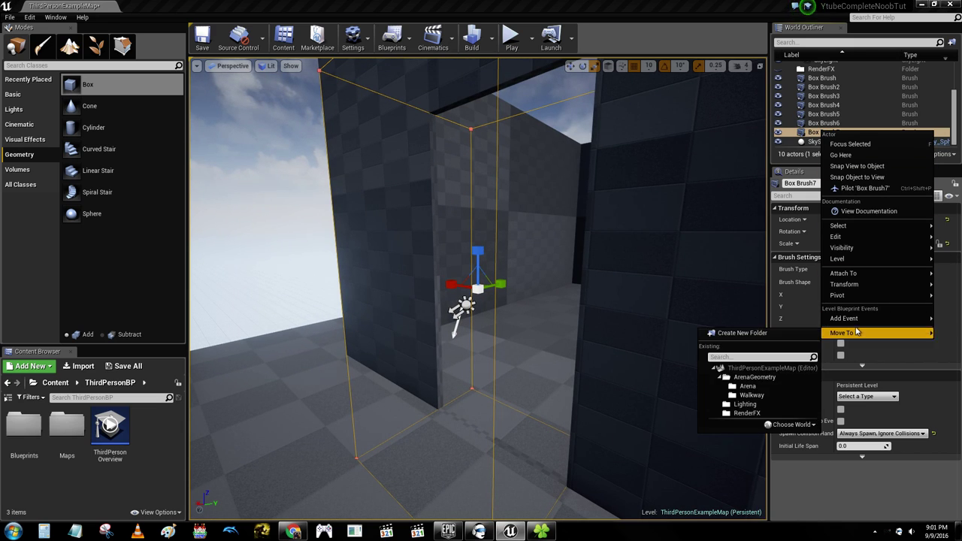
right_click(803, 134)
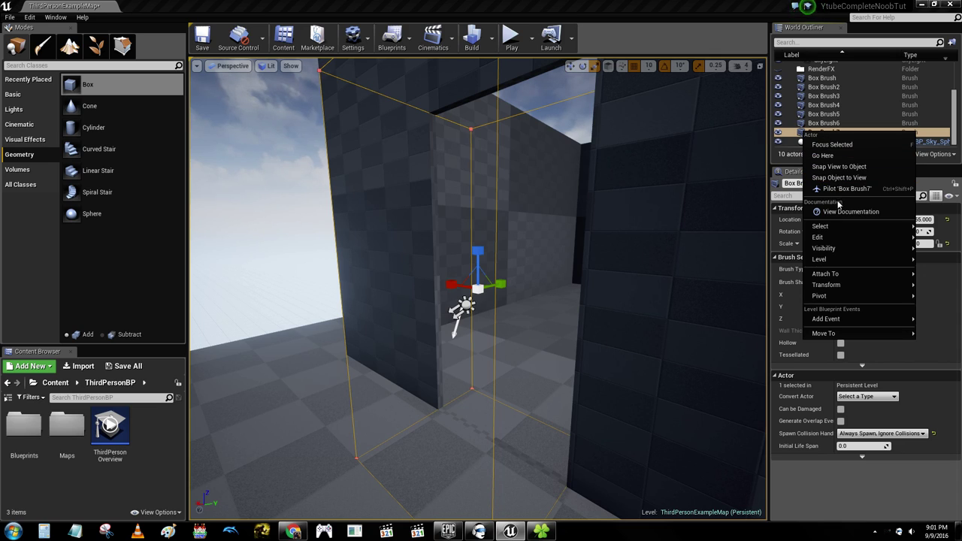
mouse_move(839, 237)
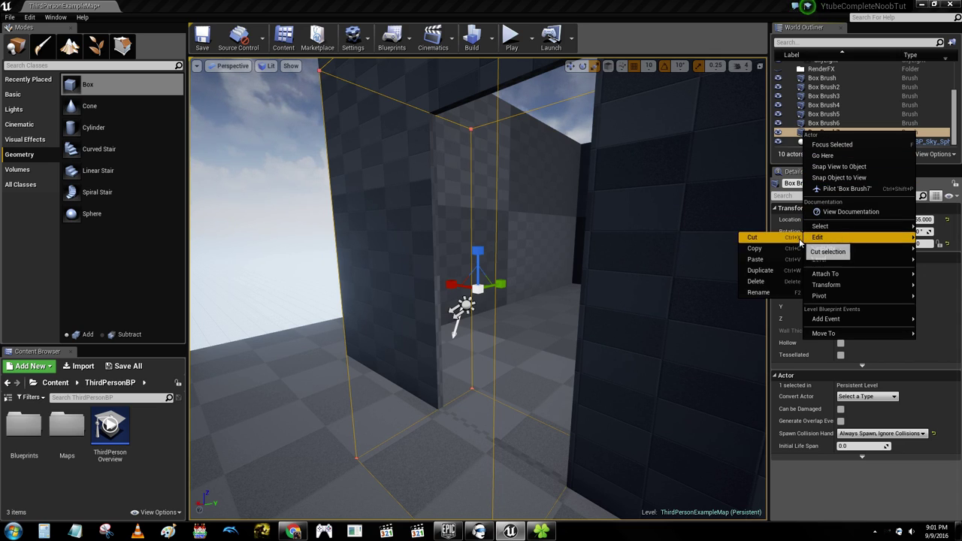
click(759, 292)
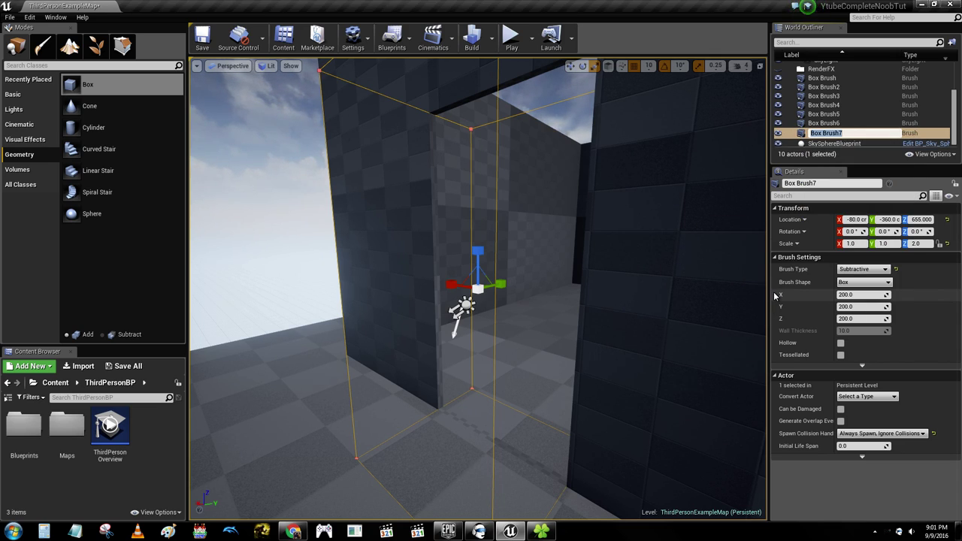
text(Door)
key(Return)
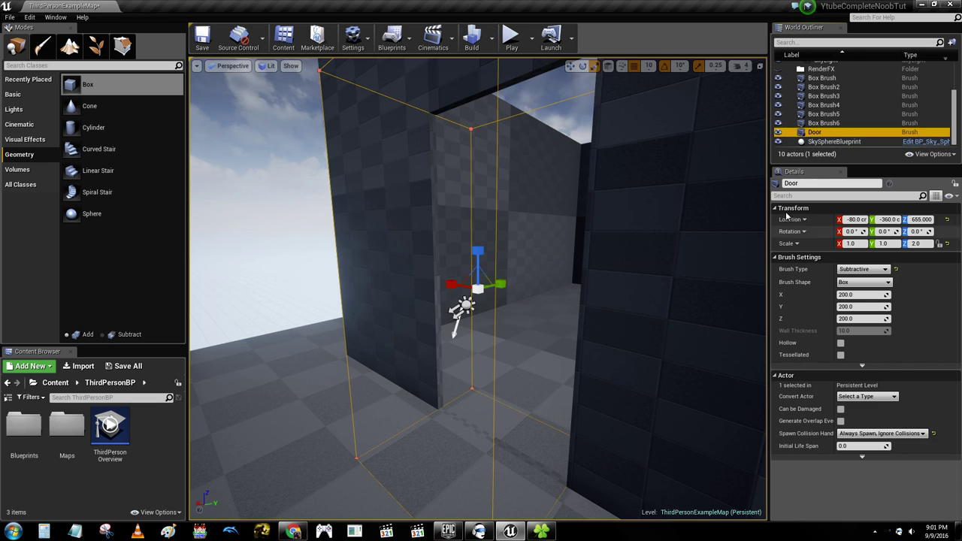
- Rename the doorway's subtractive brush as Invis Door
right_click(818, 133)
mouse_move(841, 240)
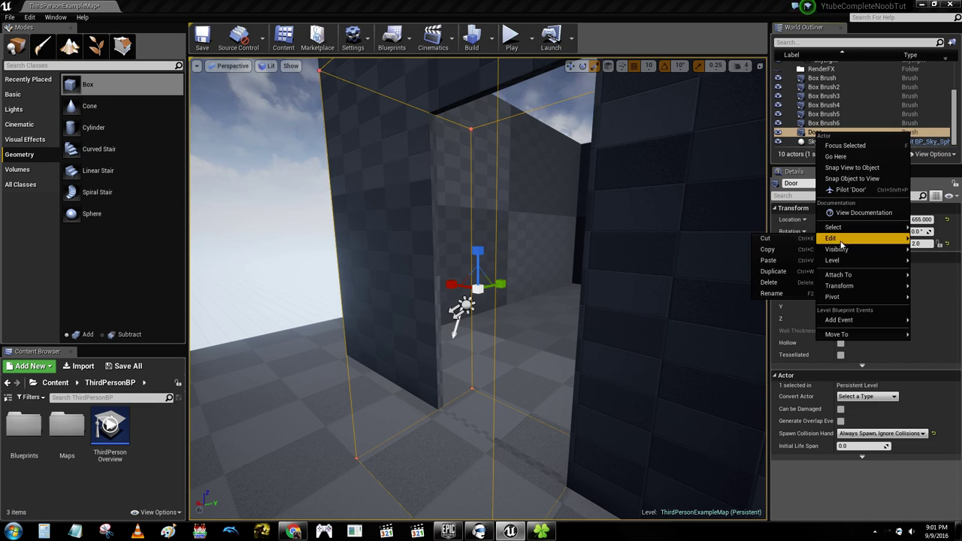
click(781, 293)
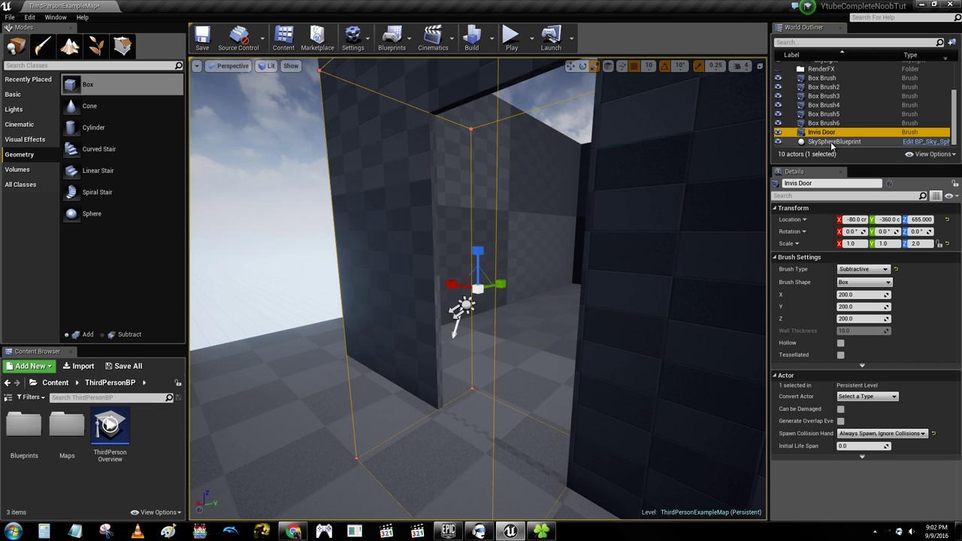
- Jump the view to the sky sphere, return to the Invis Door brush through the actor list, and widen its X scale to 1.25
double_click(831, 142)
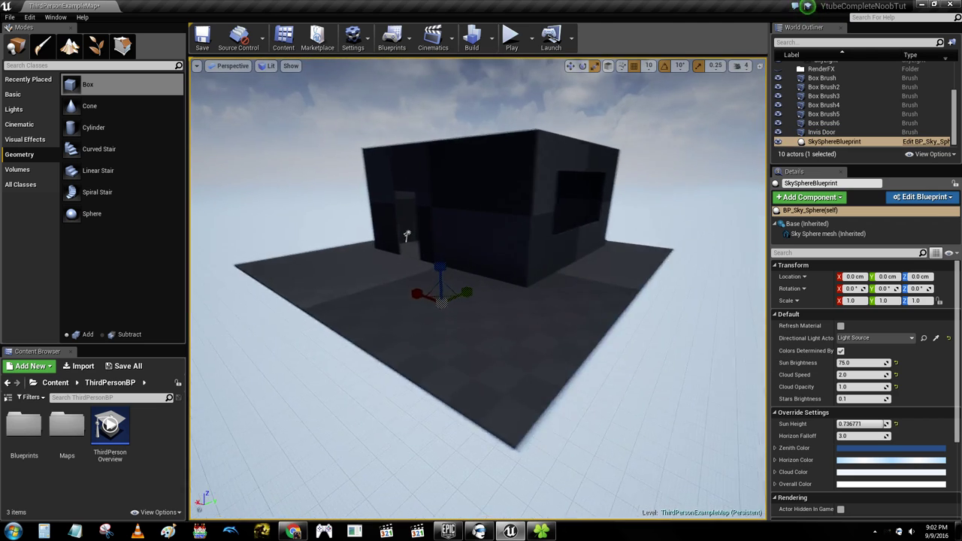
right_drag(337, 233, 476, 260)
click(821, 132)
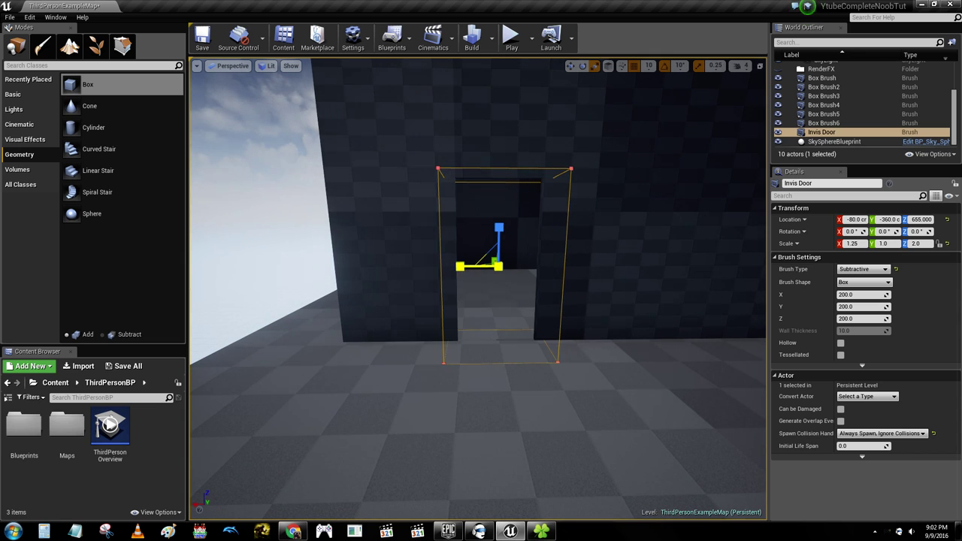
- Start a game preview with Play From Here at a spot on the floor slab outside the doorway
click(263, 203)
right_drag(263, 203, 281, 201)
right_drag(409, 290, 409, 279)
right_drag(451, 252, 462, 308)
right_drag(486, 269, 487, 269)
right_click(487, 269)
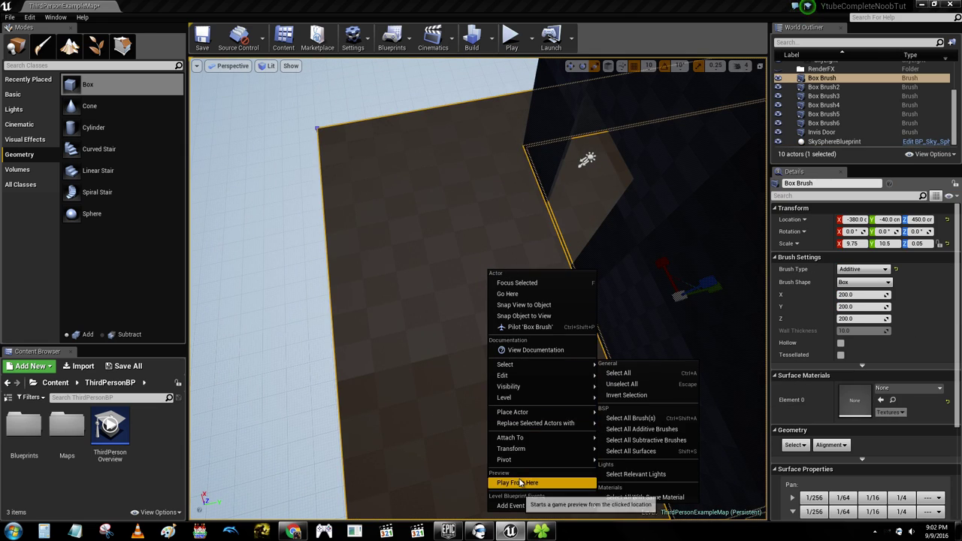
click(358, 94)
right_click(445, 266)
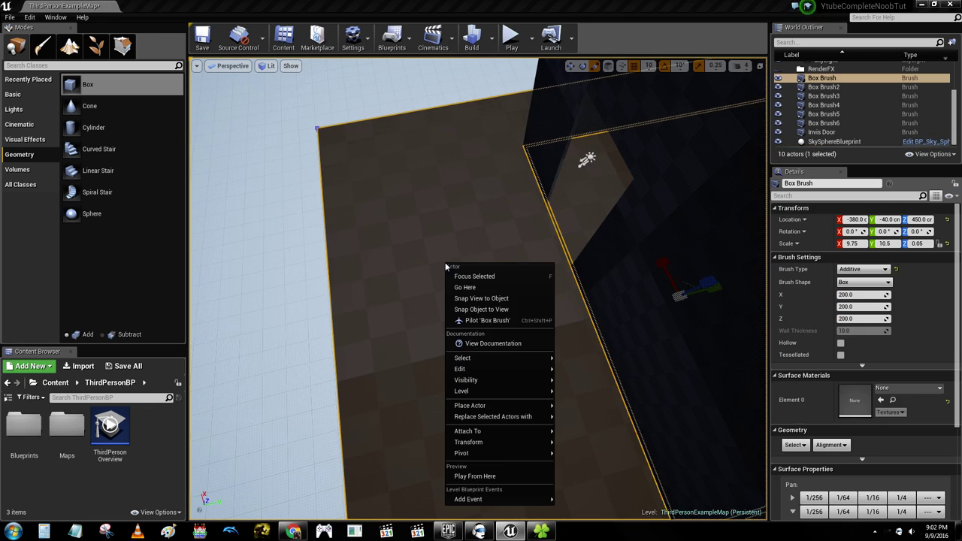
click(496, 473)
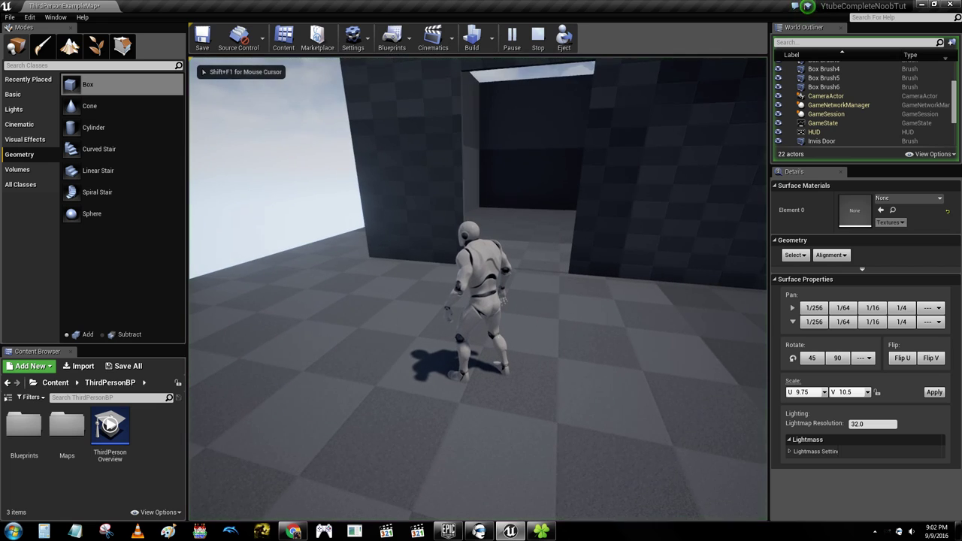
- Run the character through the doorway and jump it in and out of the window opening to test both cutouts
key(w)
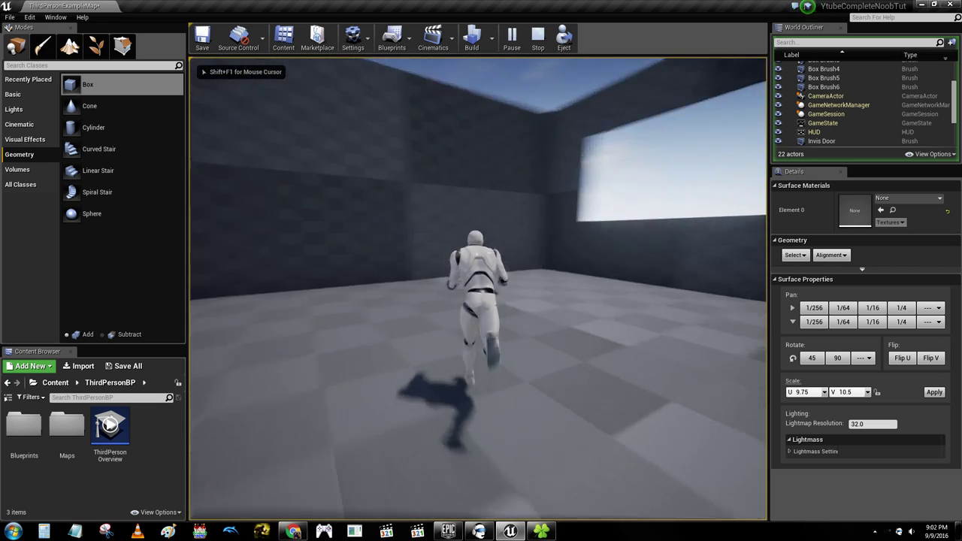
key(space)
key(s)
key(w)
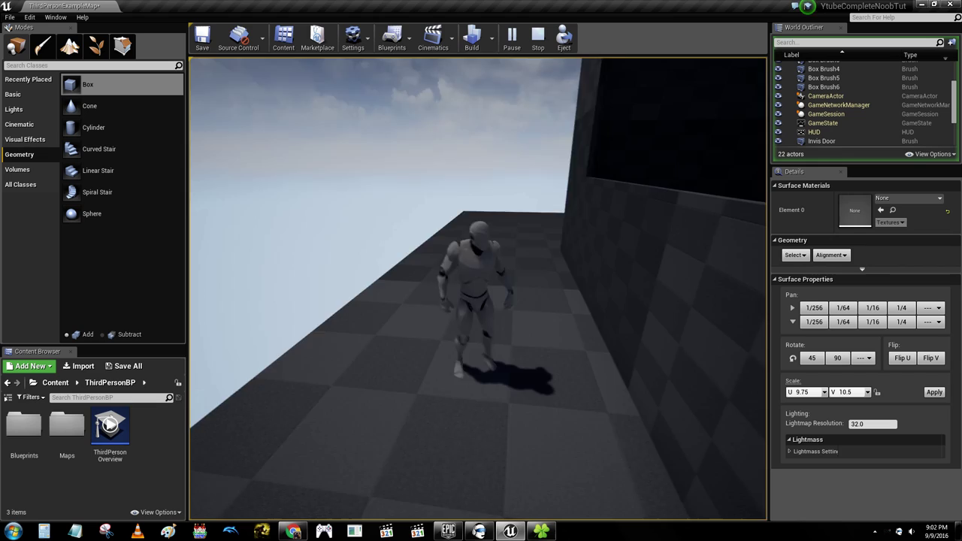
key(space)
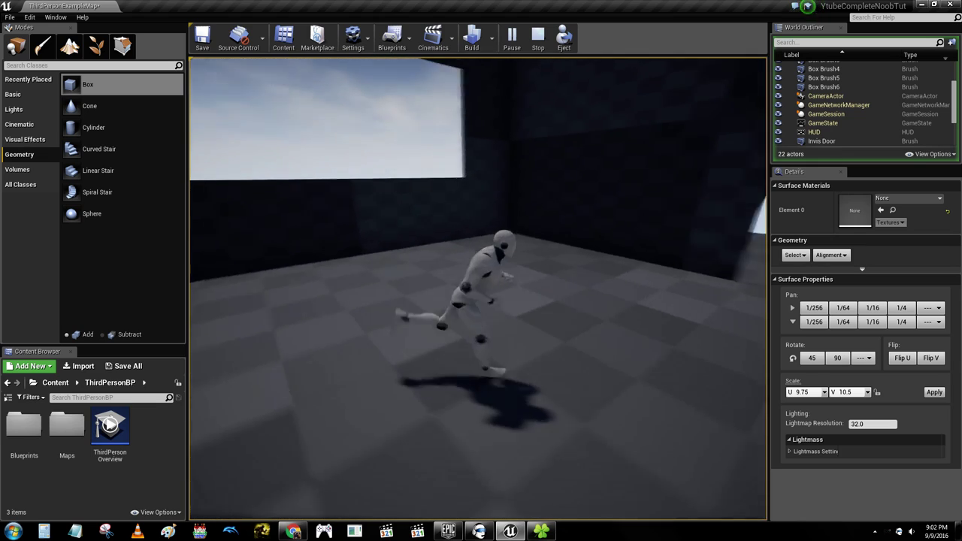
key(w)
key(space)
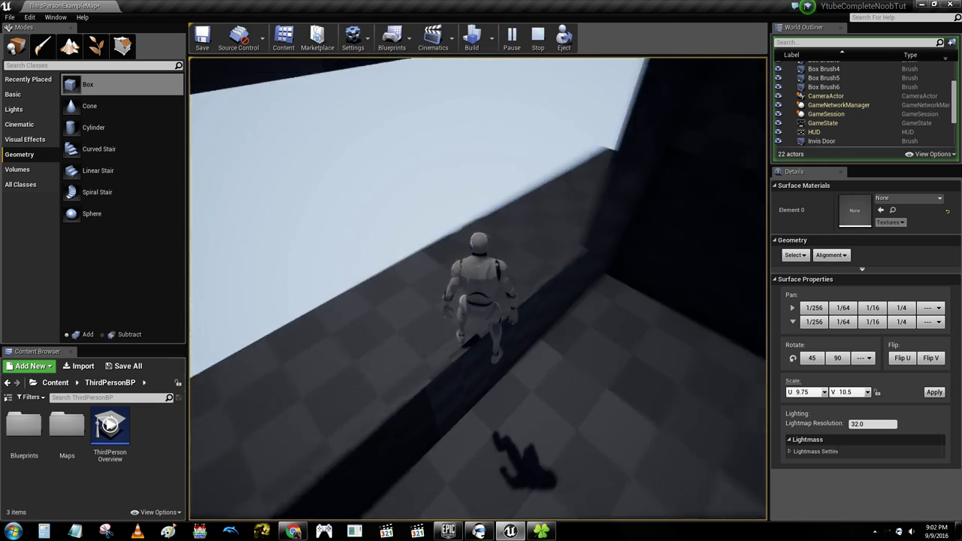
key(w)
key(w)
key(space)
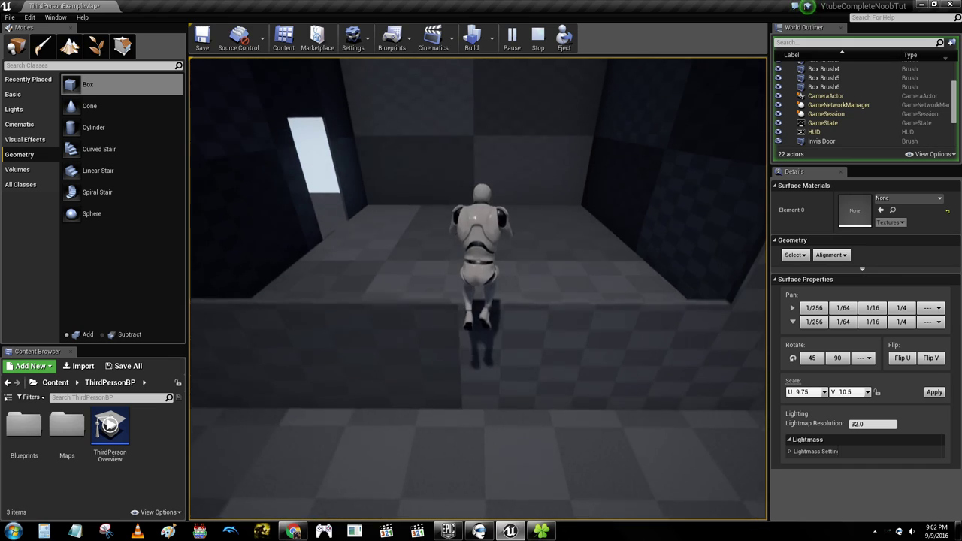
key(space)
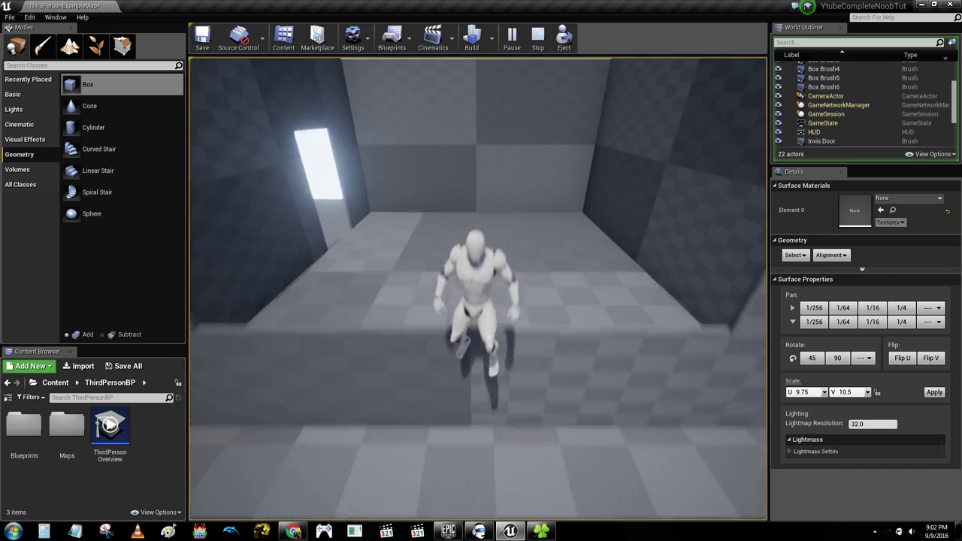
key(w)
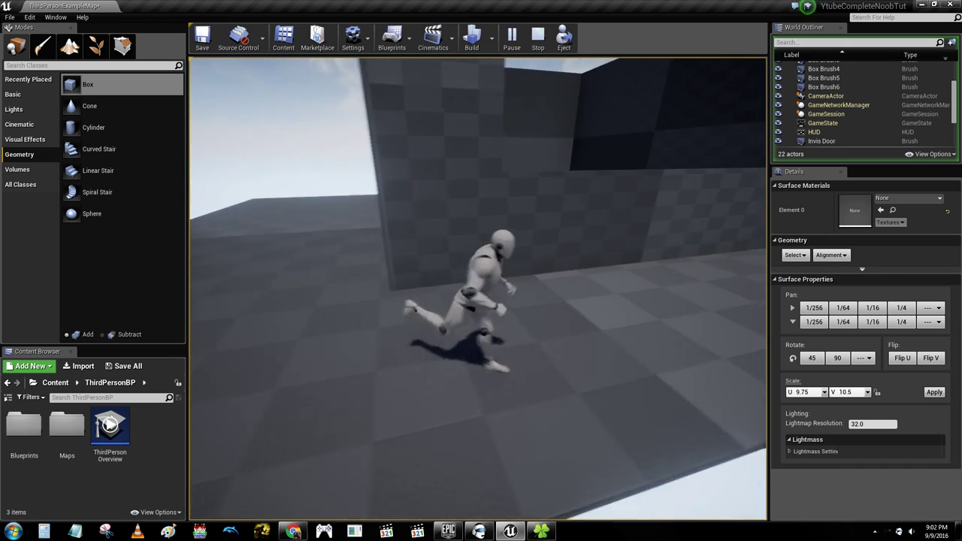